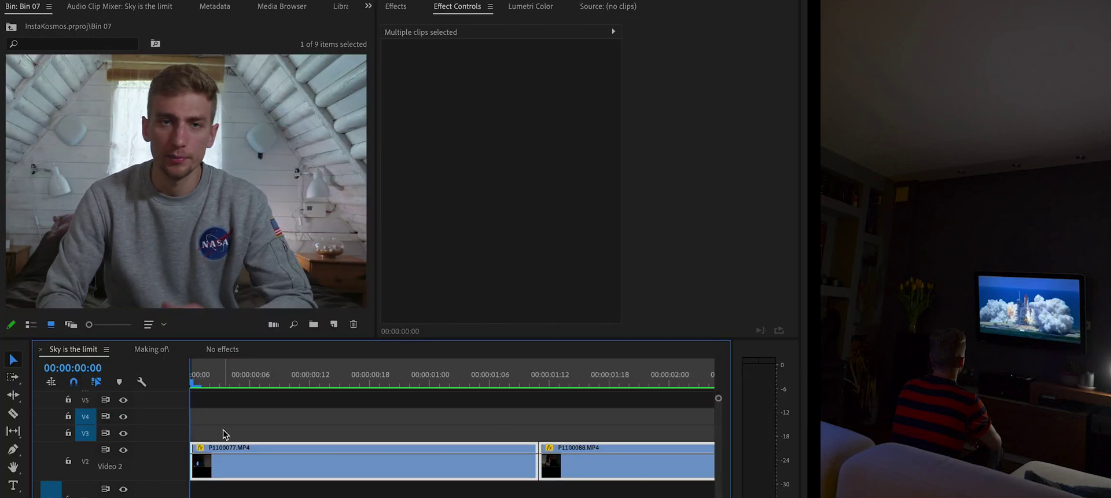
Step: Play the opening clips and apply the Warp Stabilizer effect to clip P1100077.MP4
key(space)
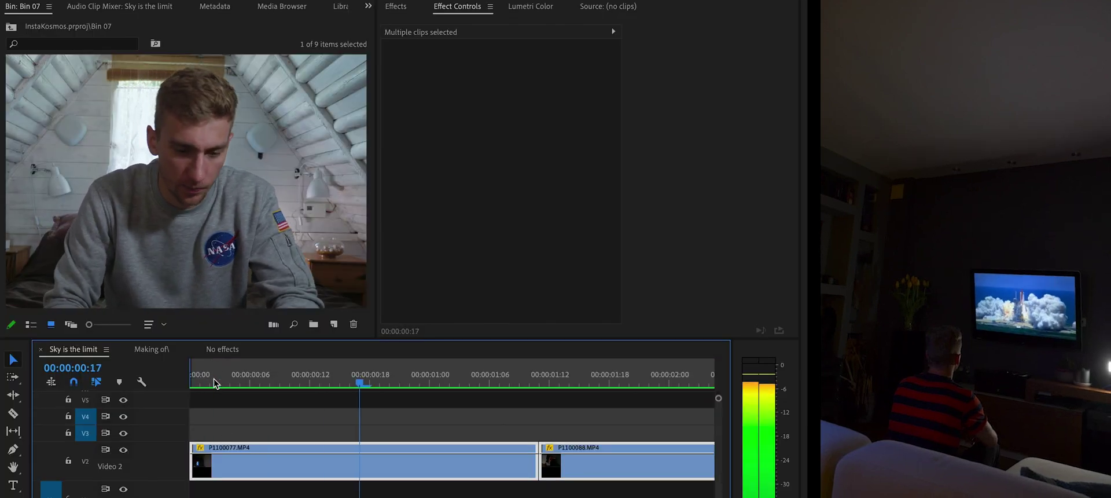
key(space)
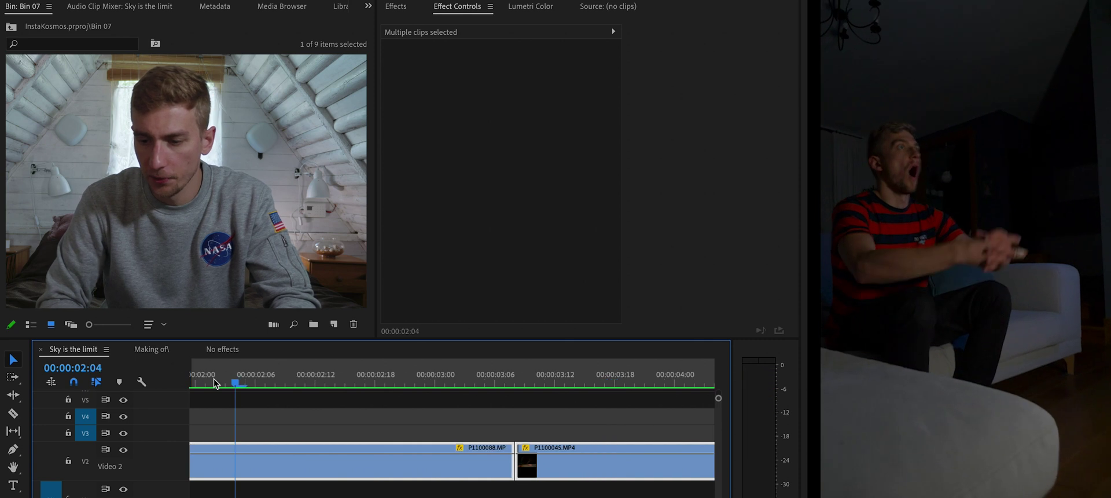
scroll(192, 434, up, 5)
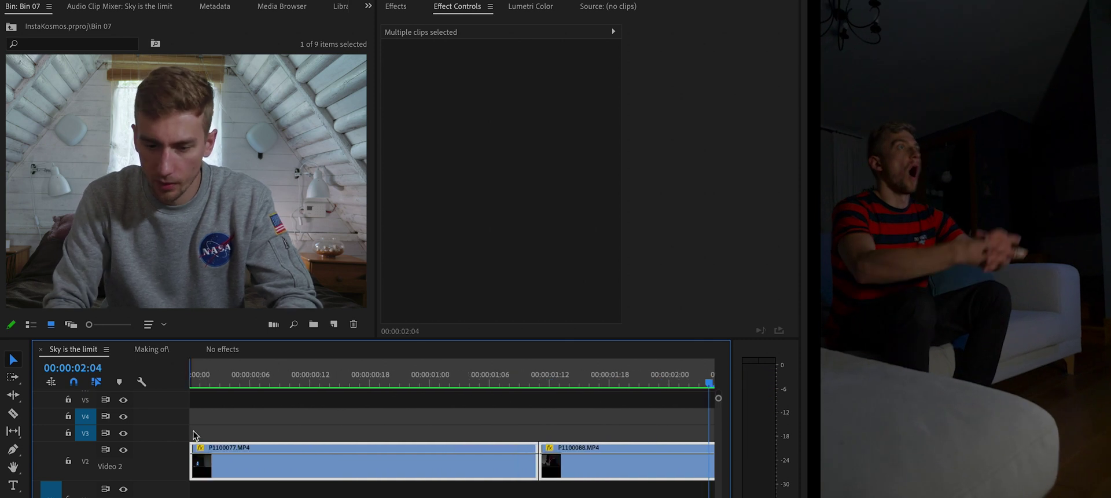
click(319, 375)
key(shift+7)
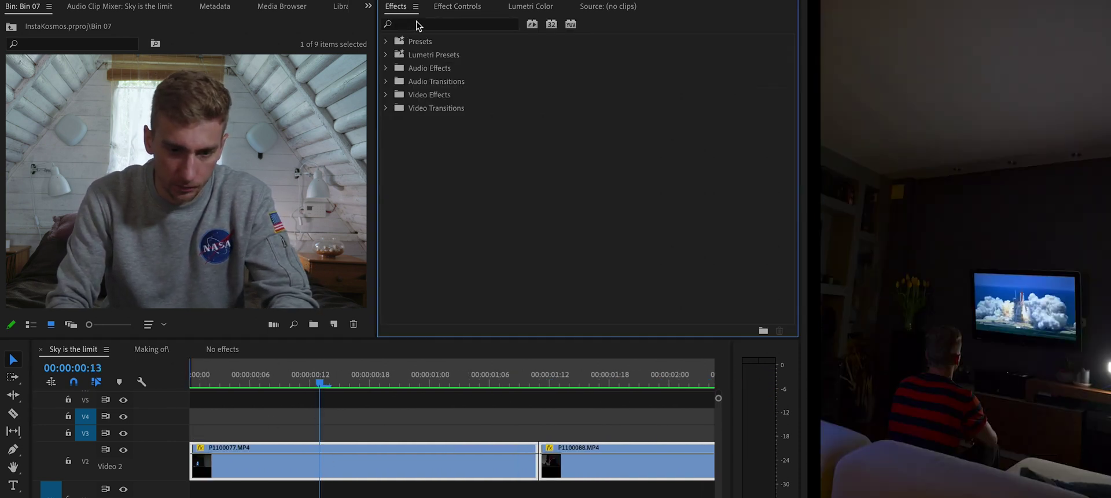
text(warp)
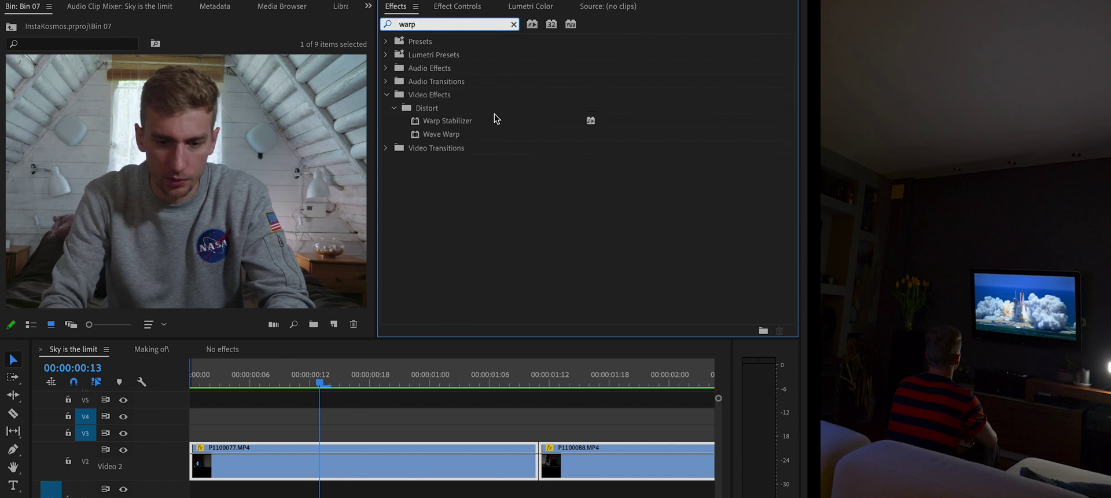
drag(451, 124, 355, 470)
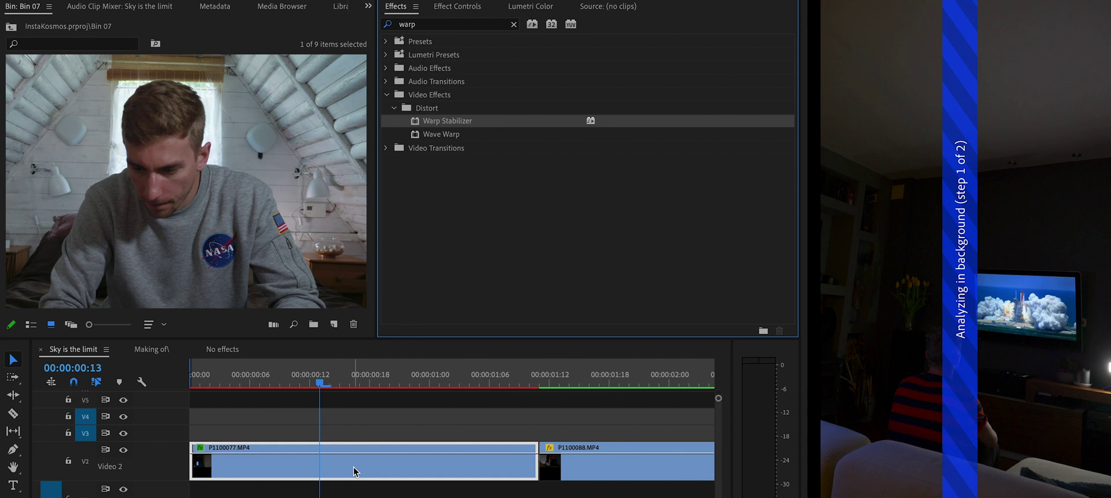
Step: Set the Warp Stabilizer smoothness to 20 % on P1100077.MP4 and play the stabilized clip from the start
click(452, 8)
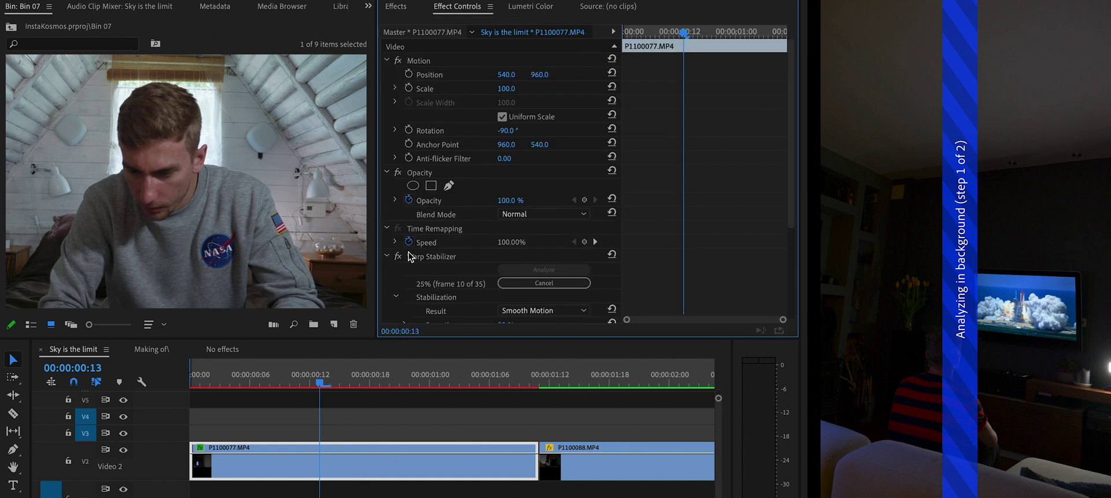
scroll(443, 307, down, 3)
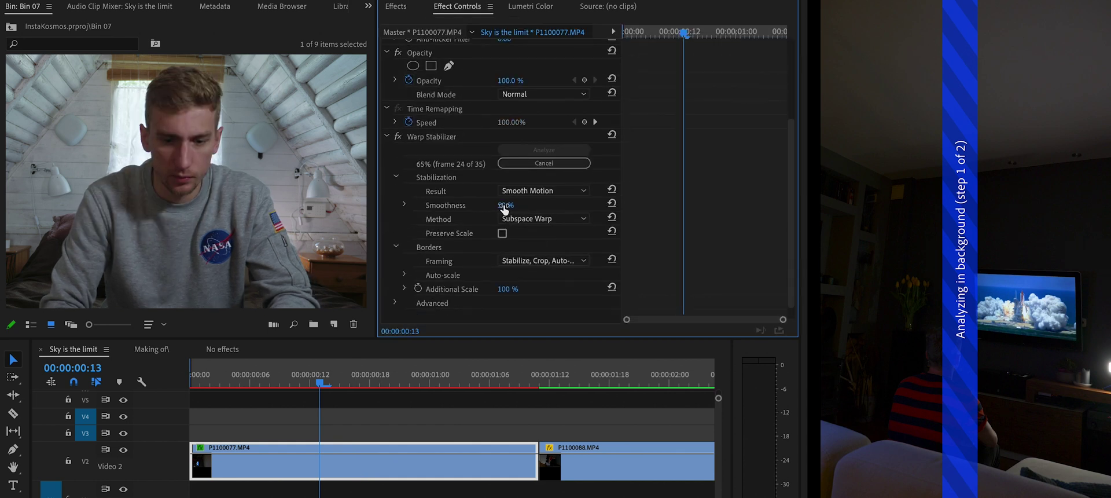
text(20)
key(Return)
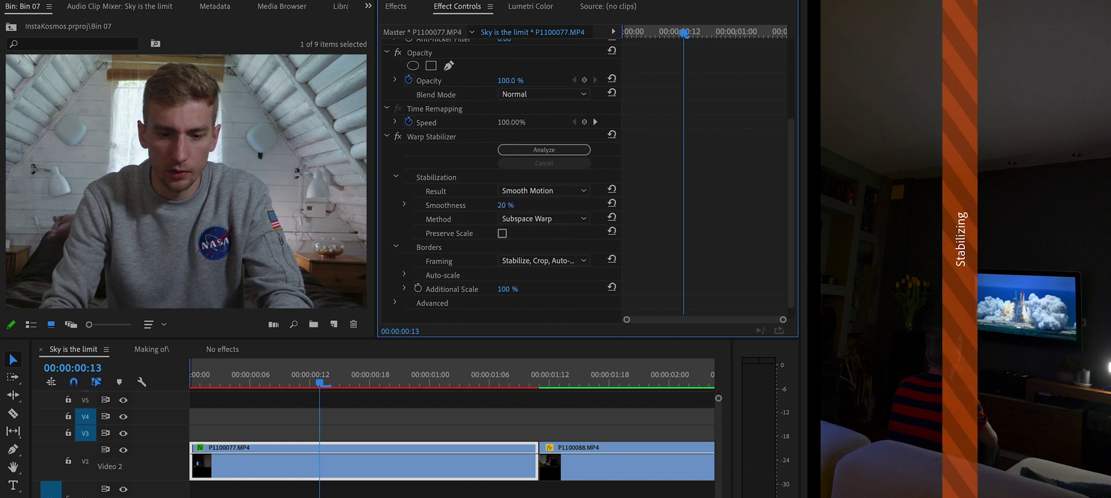
click(134, 384)
key(Home)
key(space)
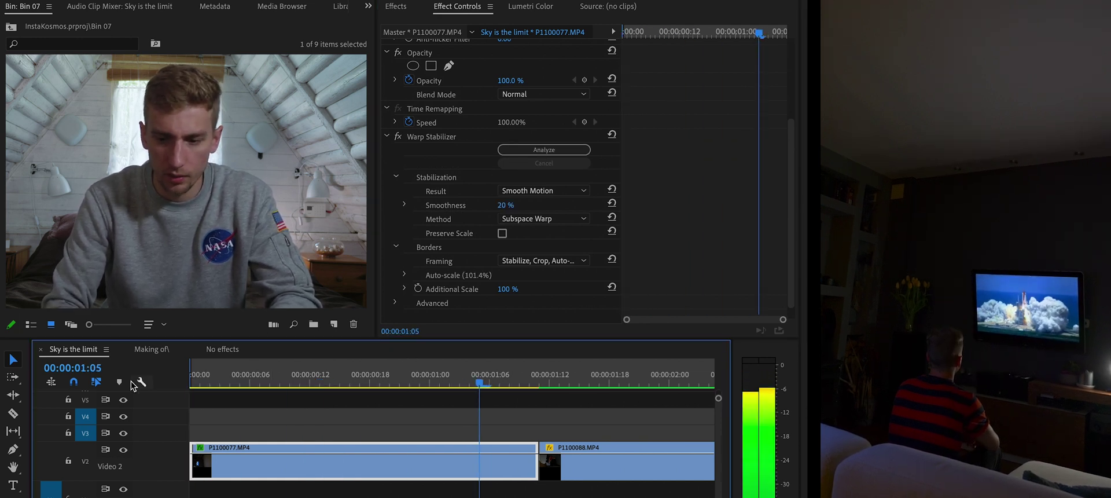
key(space)
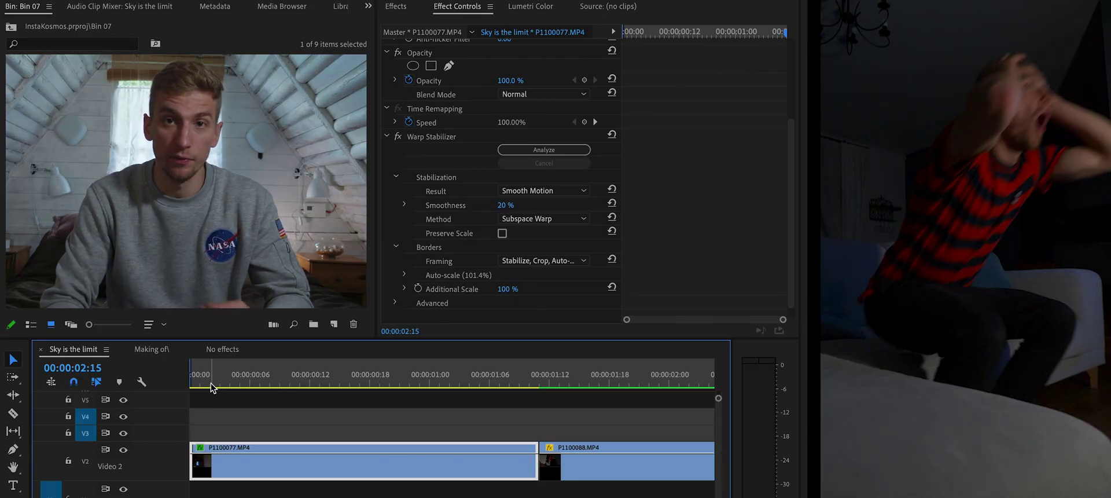
Step: Keyframe the Scale of P1100077.MP4 from 100 at the clip's start to 105 at 00:00:01:07
drag(217, 384, 189, 385)
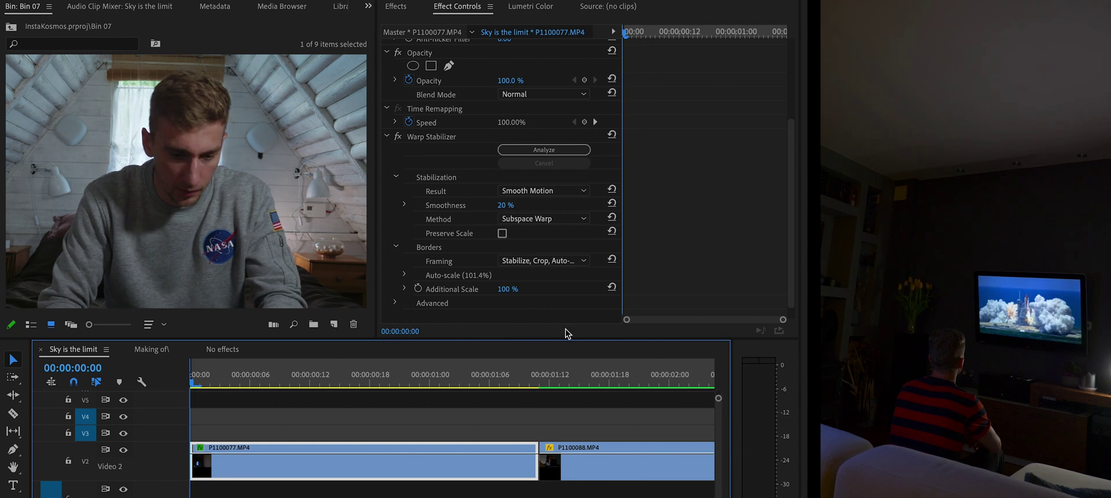
scroll(441, 164, up, 5)
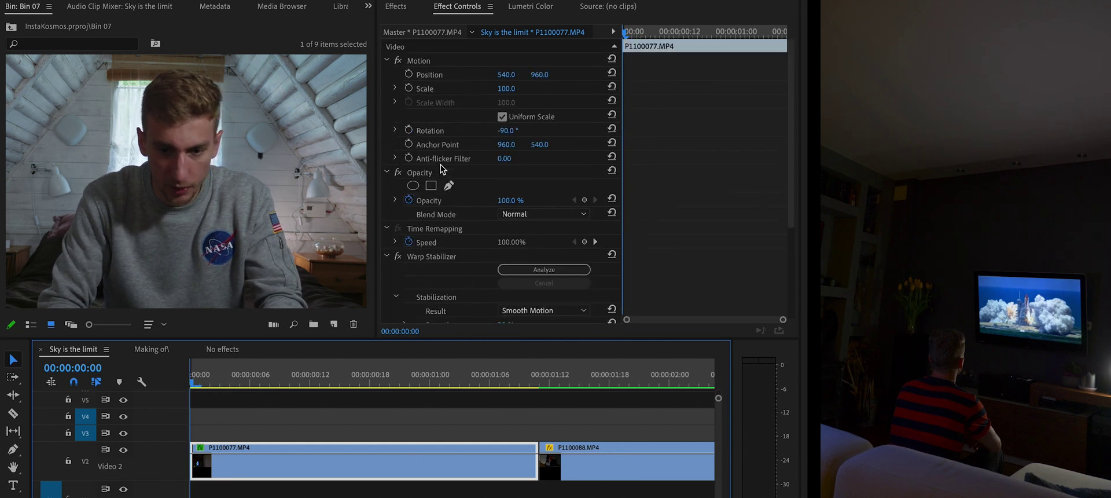
click(409, 88)
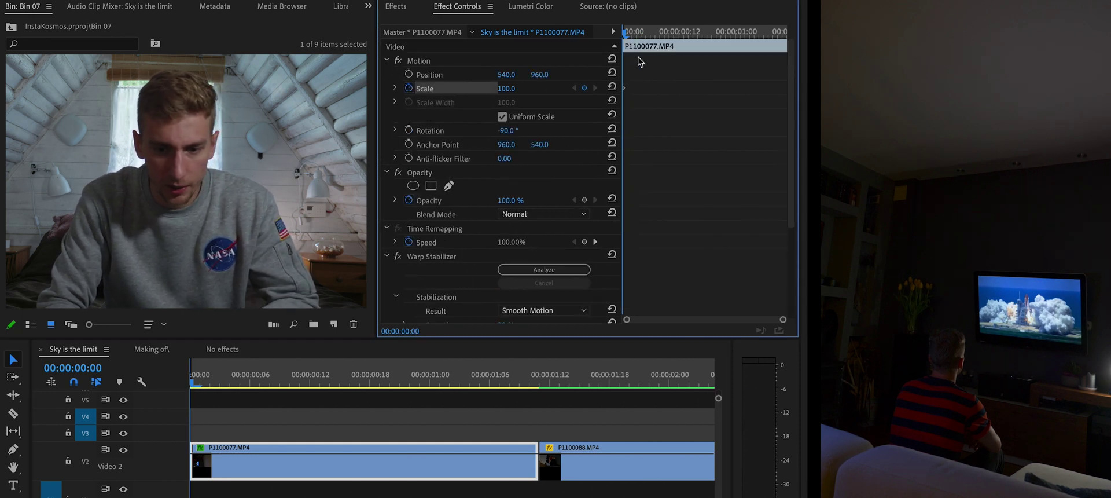
drag(633, 38, 612, 44)
drag(688, 35, 769, 35)
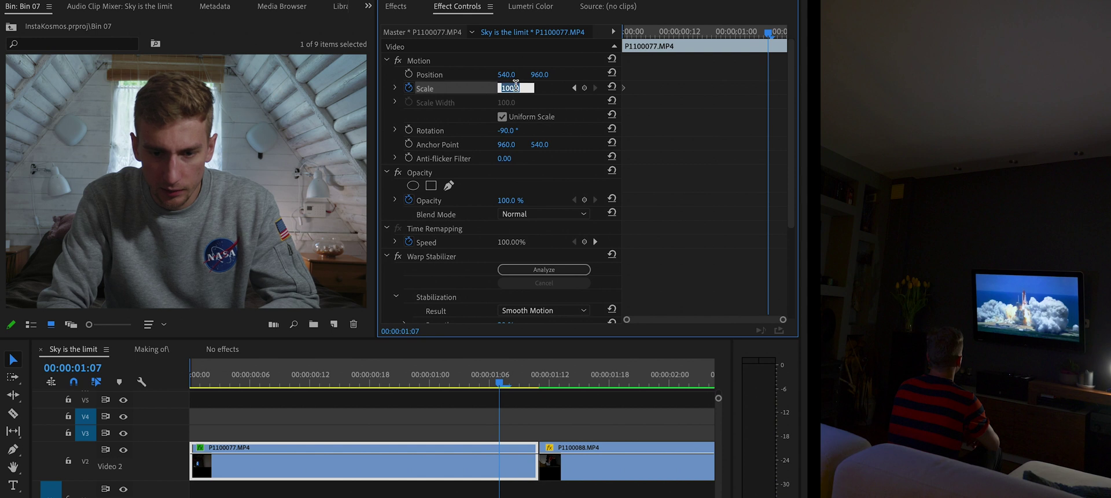
text(10)
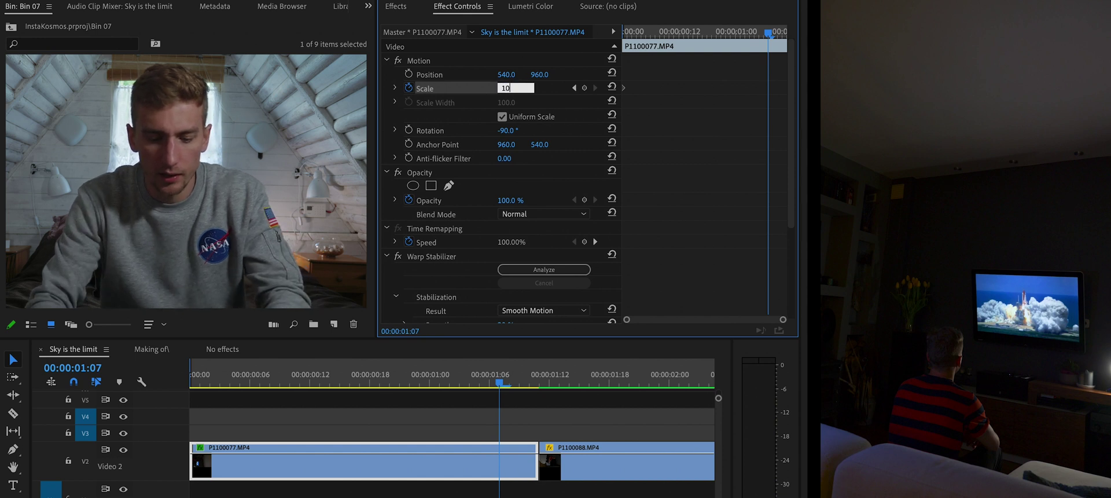
text(5)
key(Return)
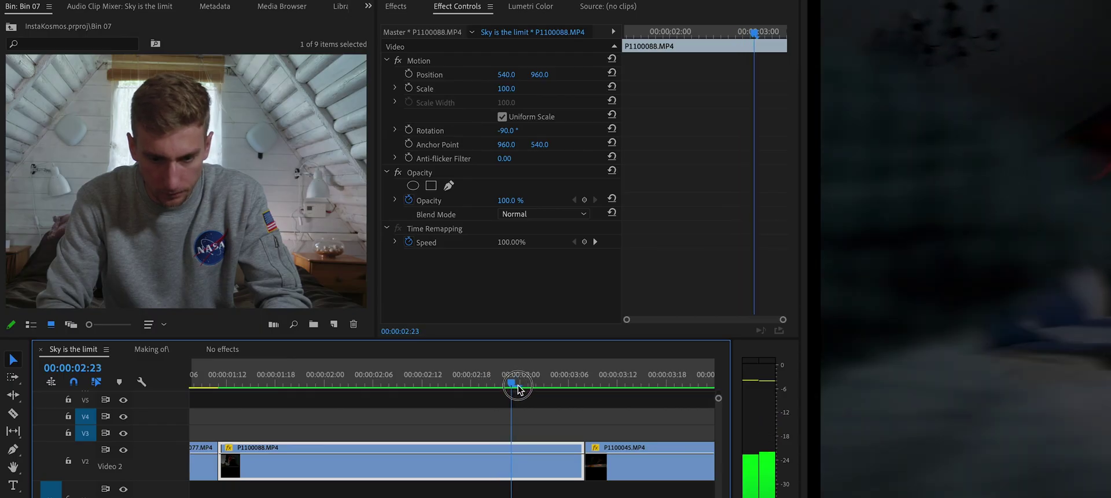
Step: Review the cut between P1100088.MP4 and P1100045.MP4 and search the effects for "dip to black"
drag(516, 384, 602, 397)
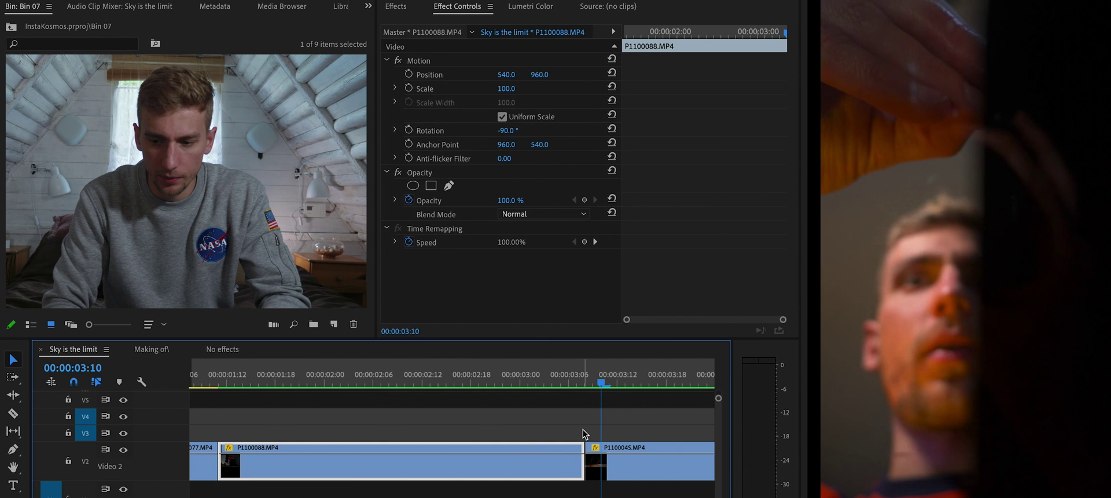
scroll(582, 429, down, 3)
scroll(582, 428, down, 1)
click(376, 383)
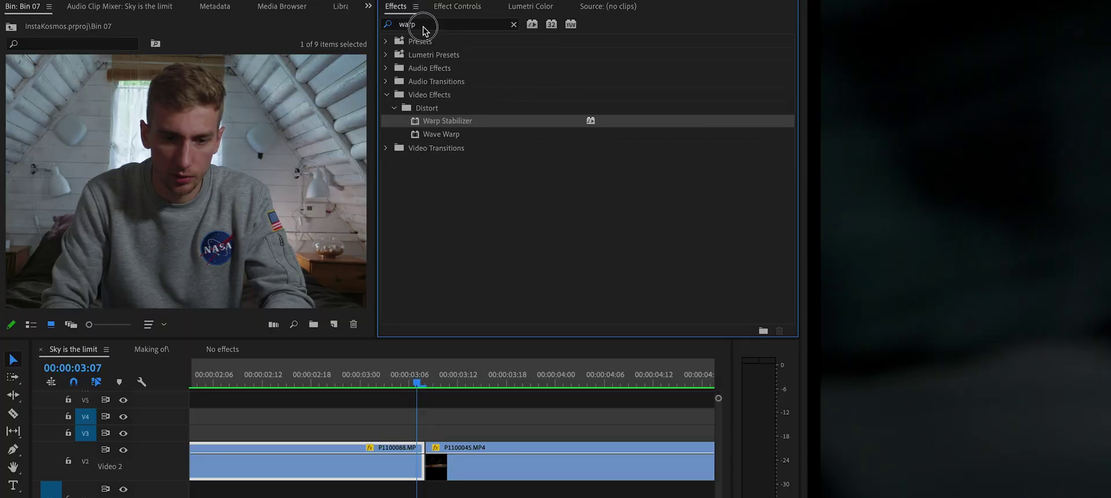
click(423, 27)
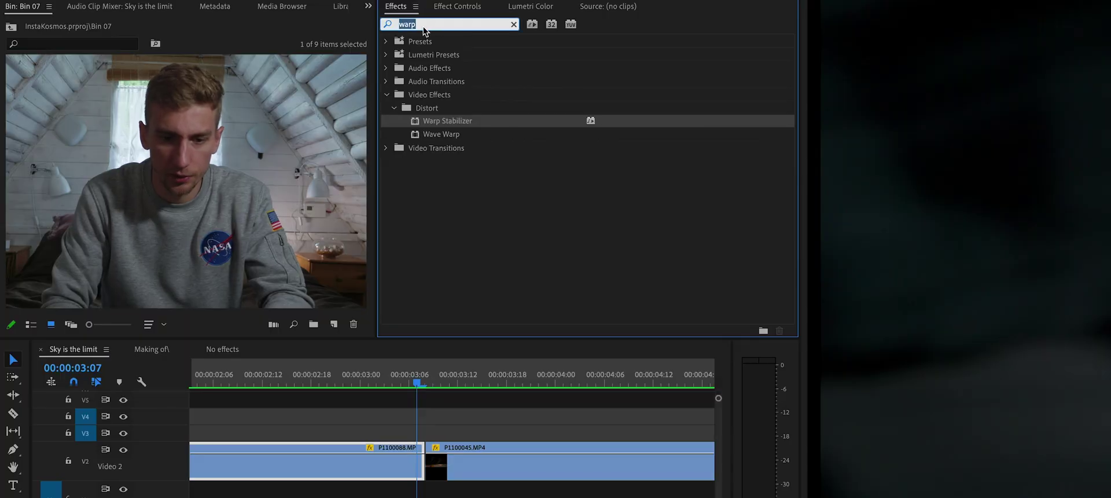
text(dip to black)
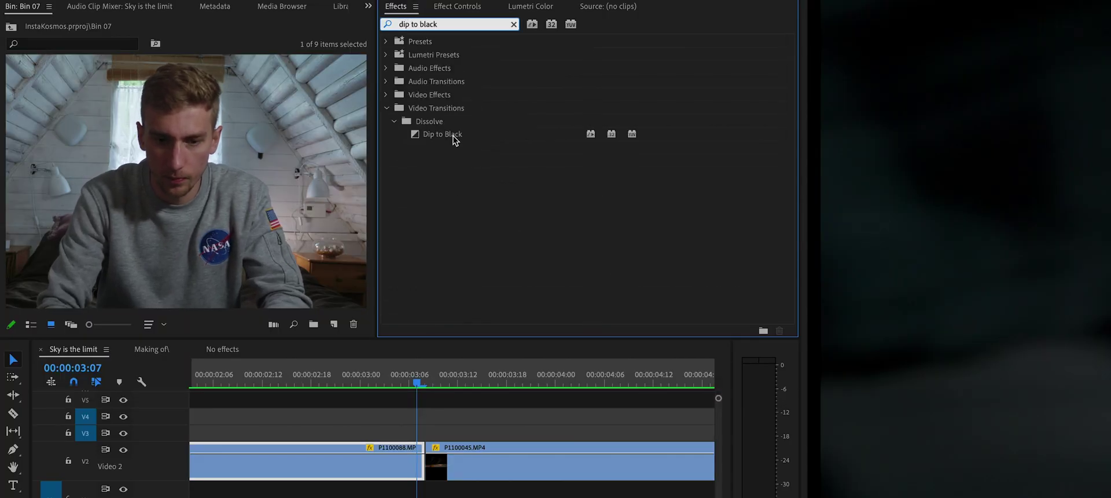
Step: Try a Dip to Black transition across the cut between P1100088.MP4 and P1100045.MP4 and play through it
drag(454, 140, 405, 465)
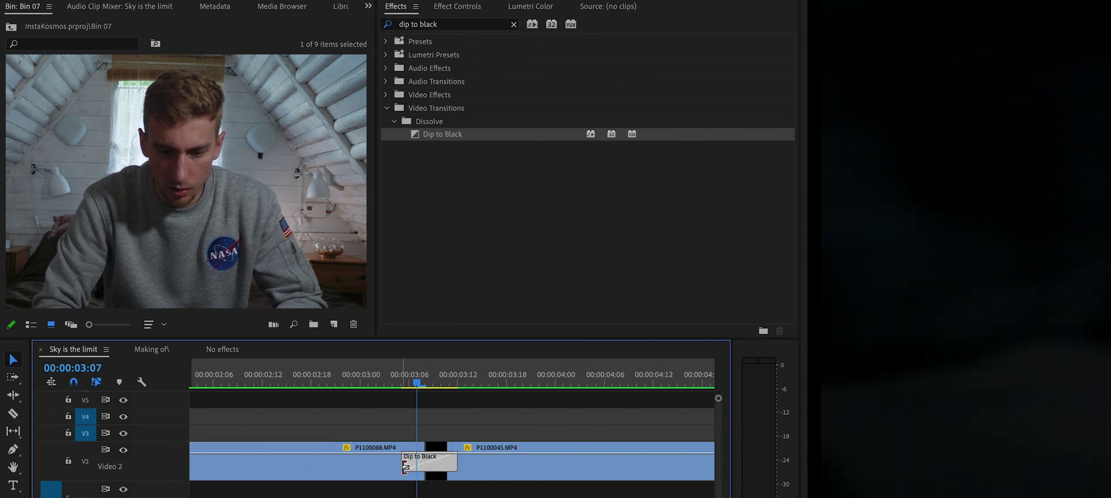
click(300, 383)
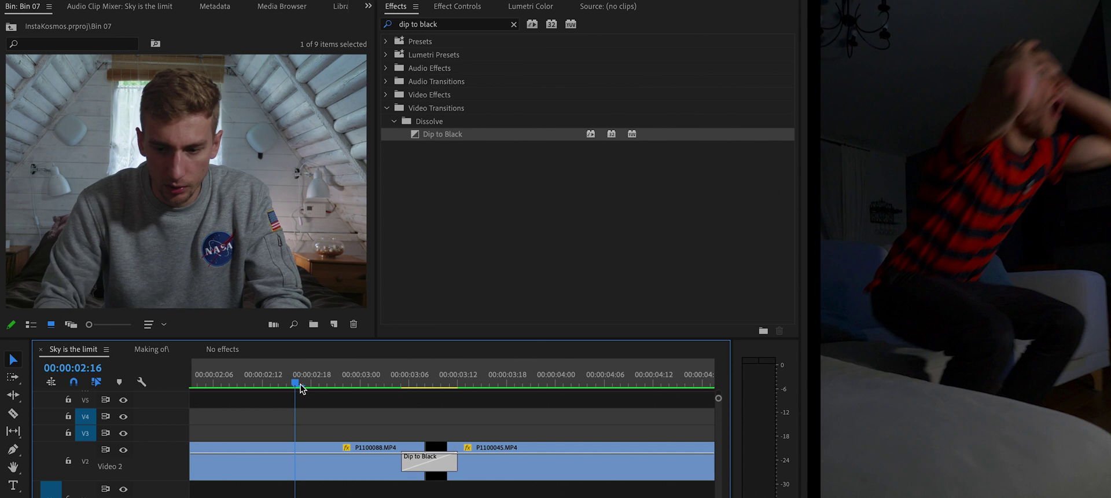
key(space)
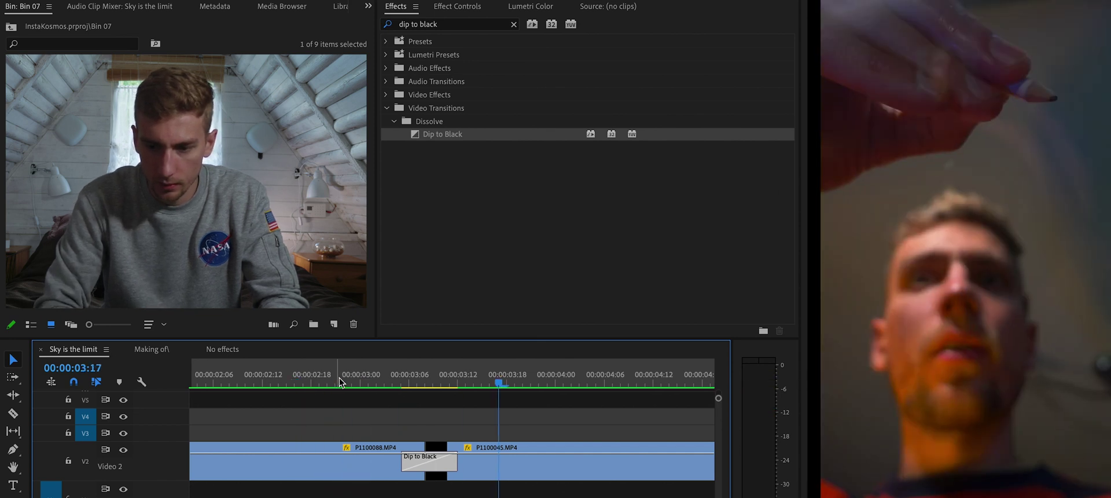
click(396, 382)
drag(396, 382, 428, 386)
key(Left)
key(Left)
key(Left)
key(Left)
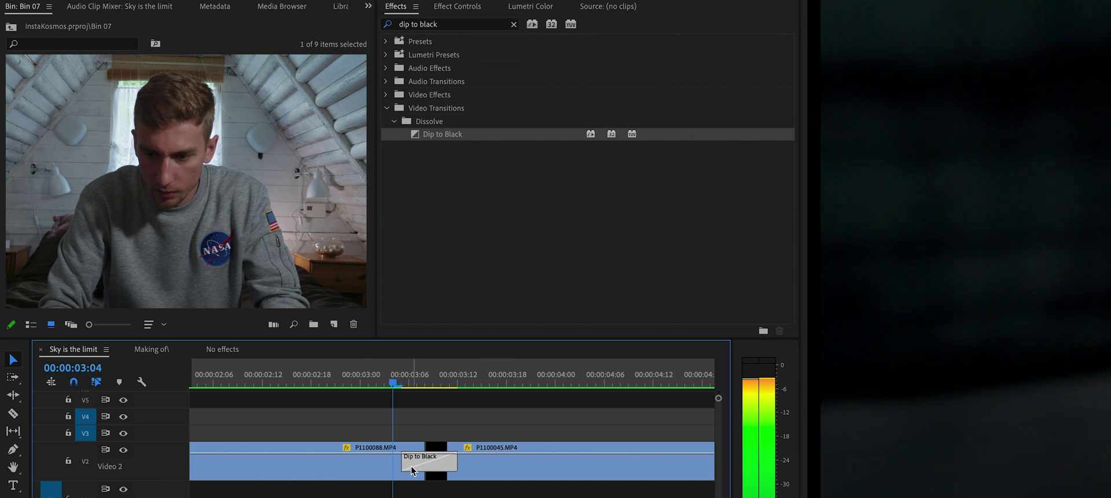
Step: Lengthen the Dip to Black transition to run from about 00:00:03:01 to 00:00:03:16 and check it frame by frame
drag(402, 466, 376, 465)
key(space)
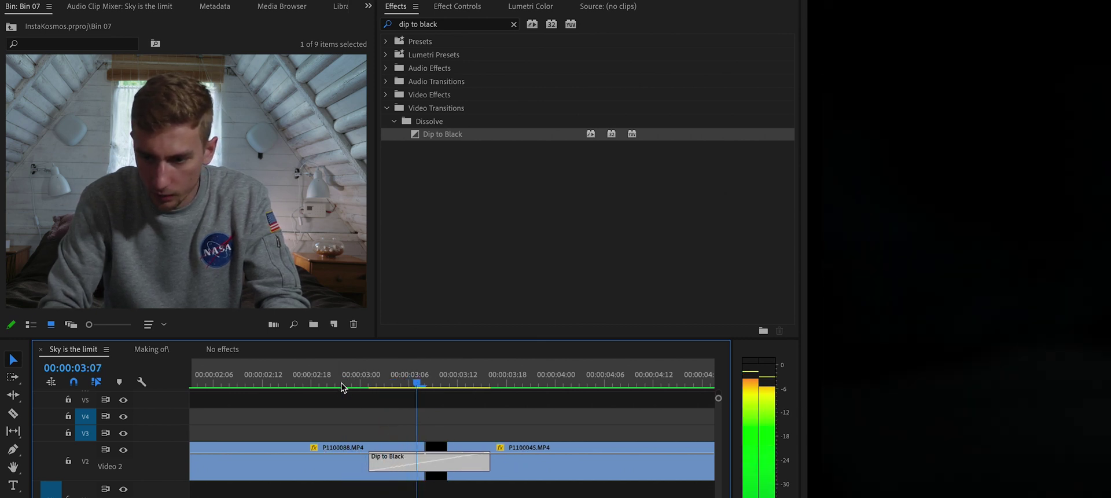
key(Left)
key(Left)
key(Left)
key(Left)
key(Left)
key(Right)
key(Right)
key(Right)
key(Right)
key(Right)
key(Right)
key(Right)
key(Right)
key(Right)
key(Right)
key(Right)
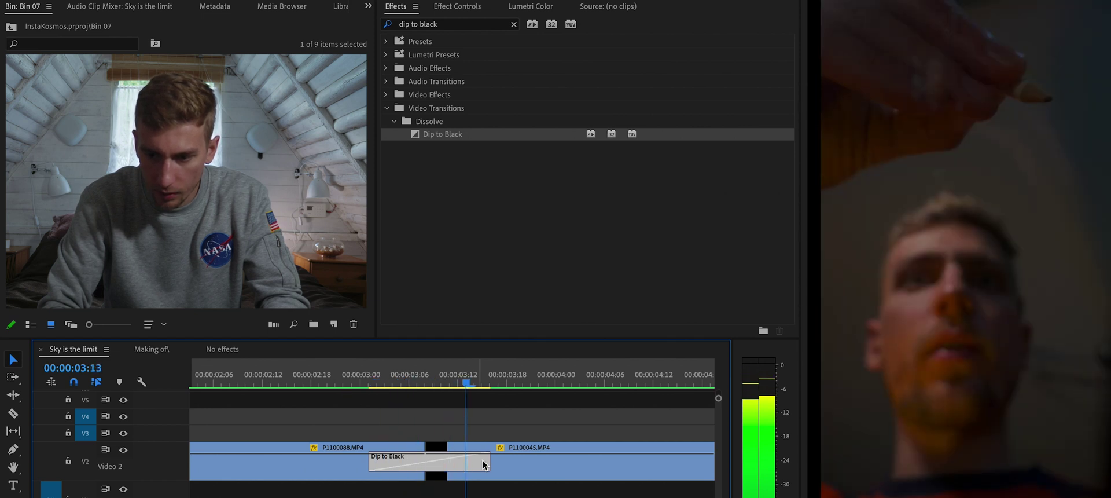
Step: Trim the Dip to Black transition to end at 00:00:03:13, and remove the transition from the cut
drag(463, 457, 466, 457)
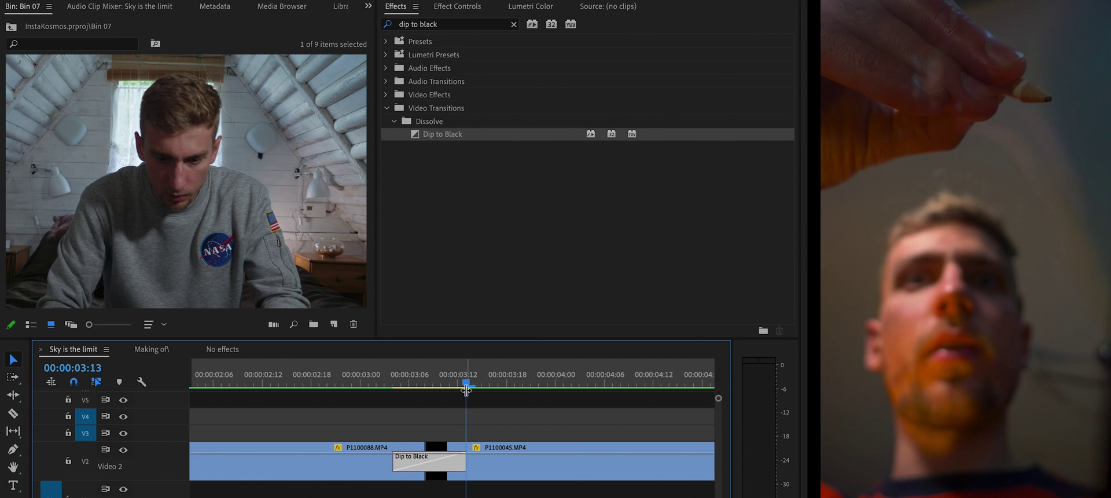
key(Left)
key(Left)
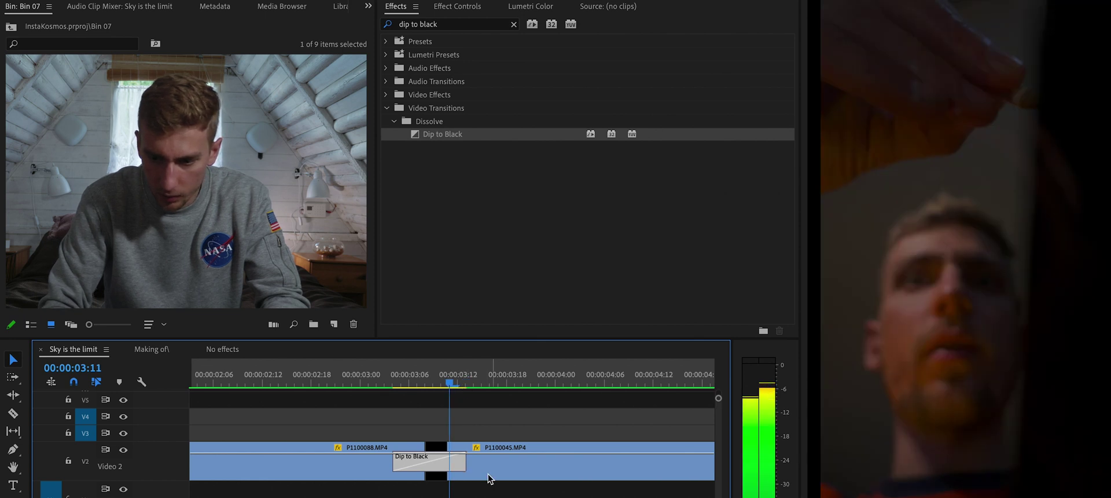
key(Delete)
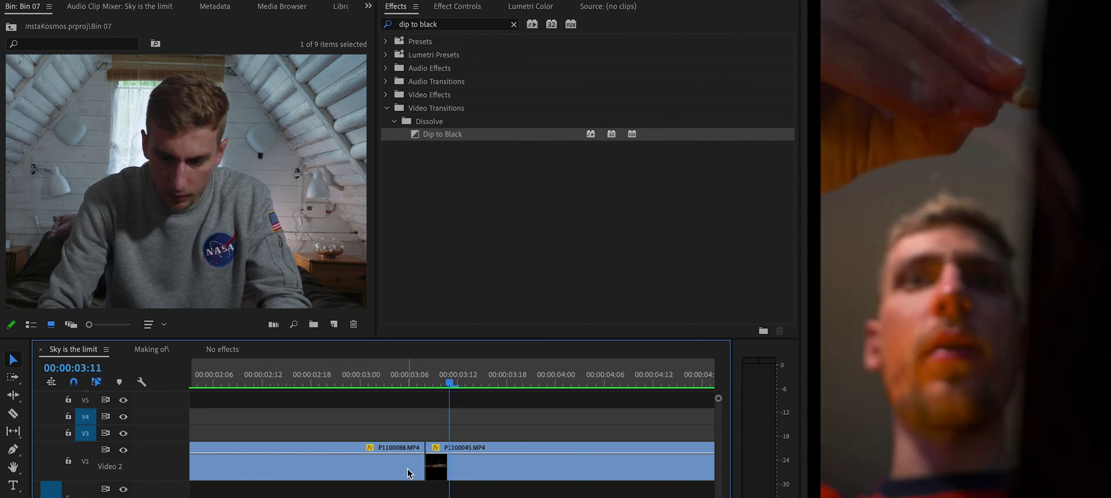
Step: Apply Dip to Black to the end of P1100088.MP4 only, stopping at the cut, and play it back
drag(443, 136, 426, 462)
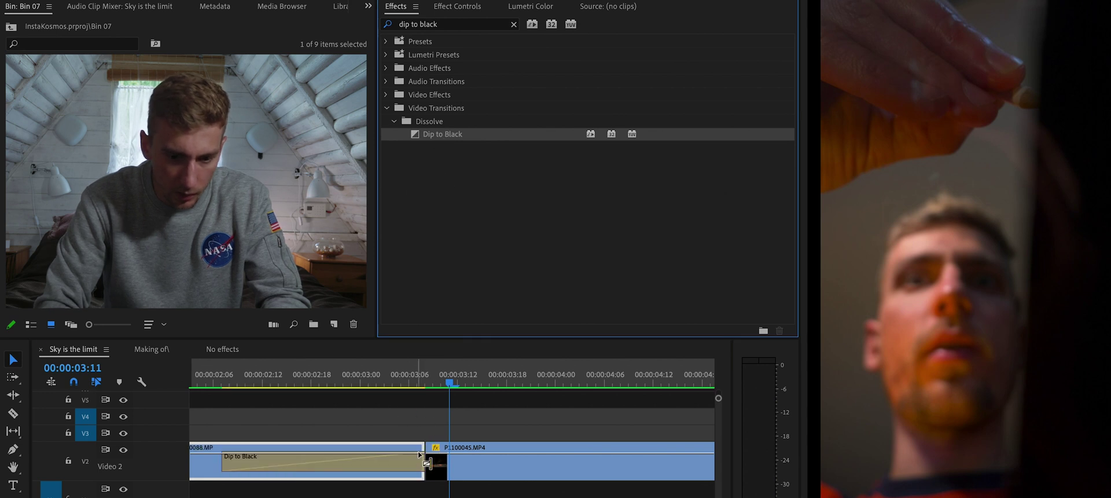
click(229, 466)
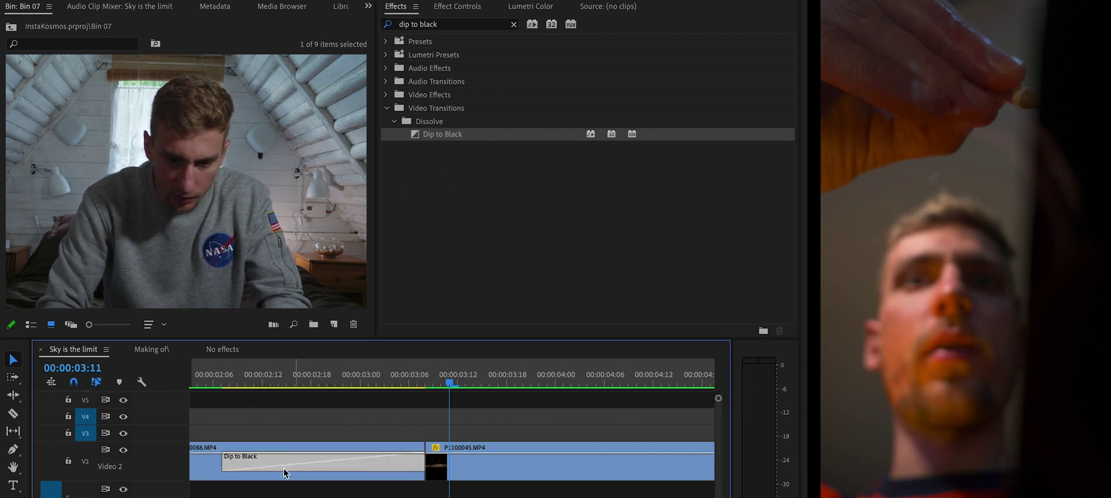
drag(227, 457, 367, 456)
key(space)
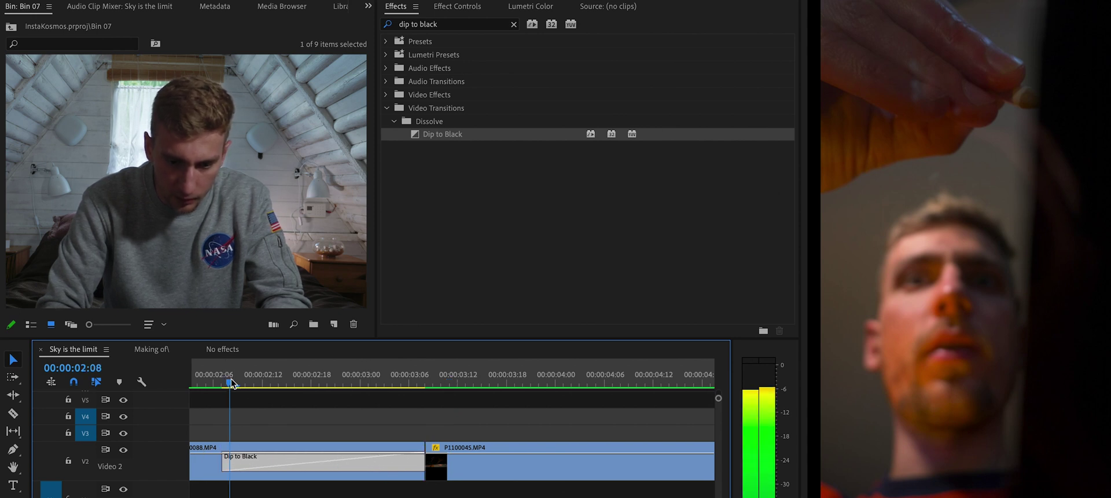
click(231, 380)
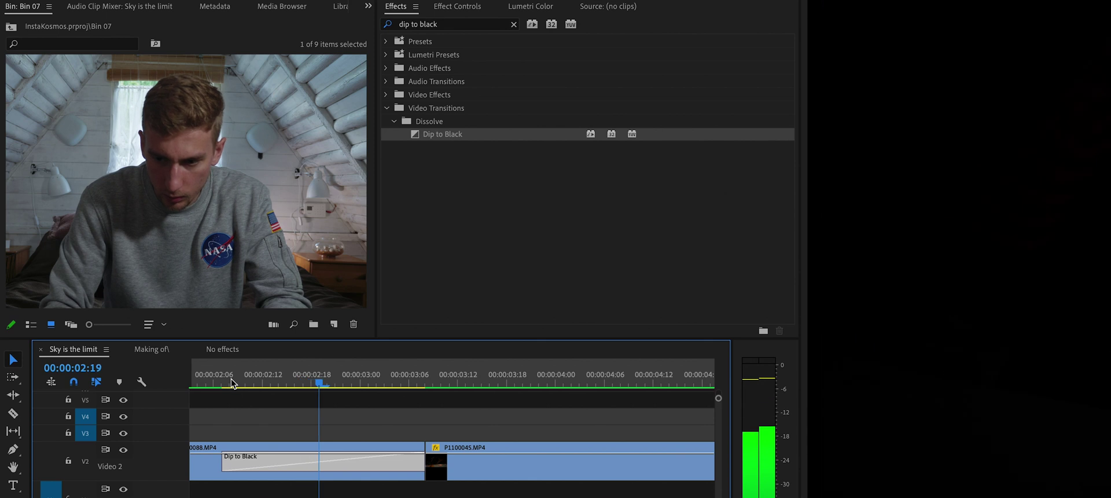
click(247, 467)
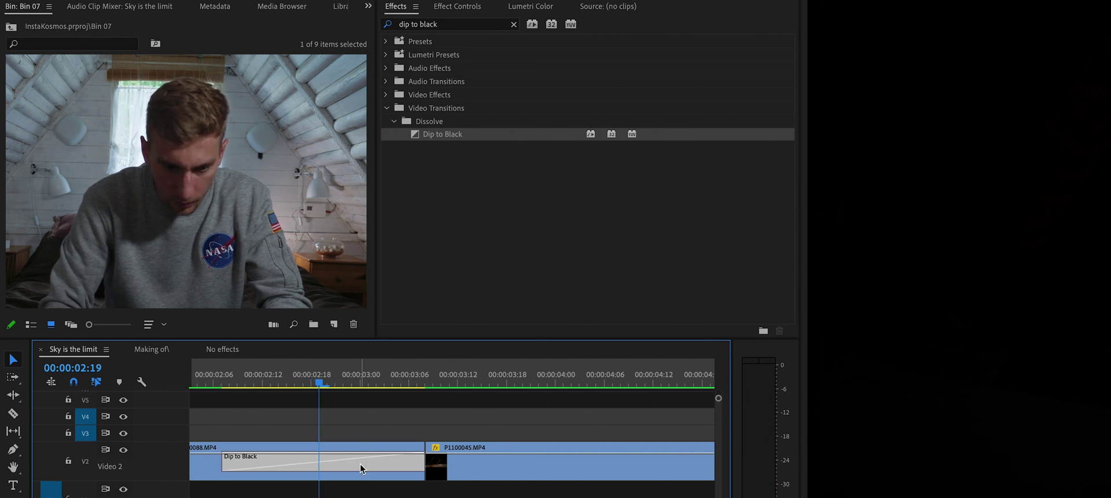
Step: Replace the transition with a shorter Dip to Black at the end of P1100088.MP4, from about 00:00:03:00 to the cut, and play it back
key(Delete)
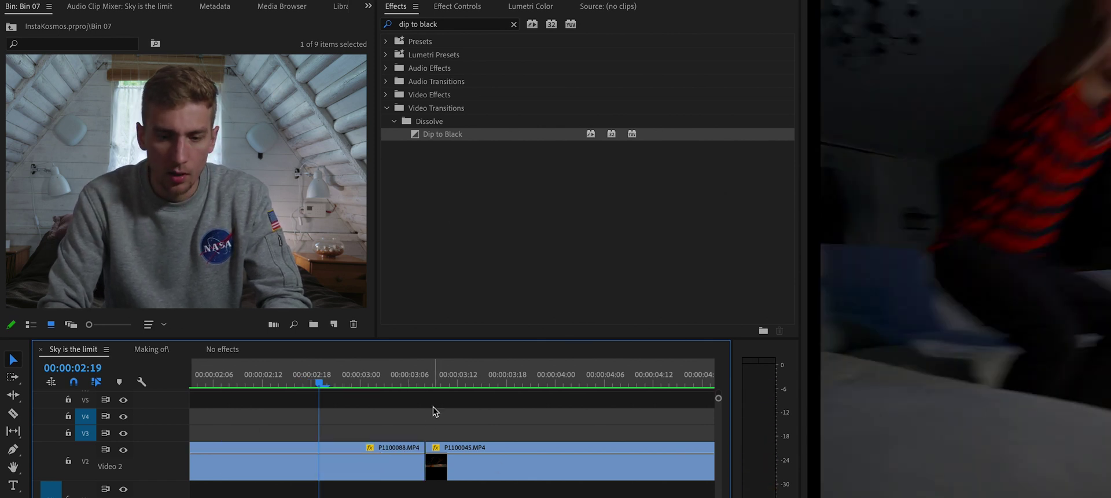
drag(422, 471, 409, 470)
drag(451, 133, 420, 467)
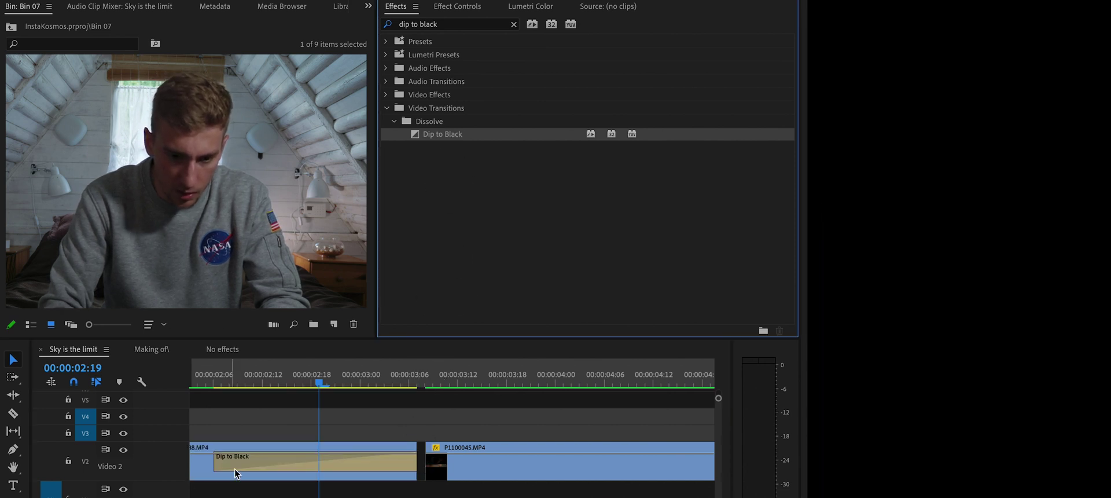
drag(221, 461, 353, 466)
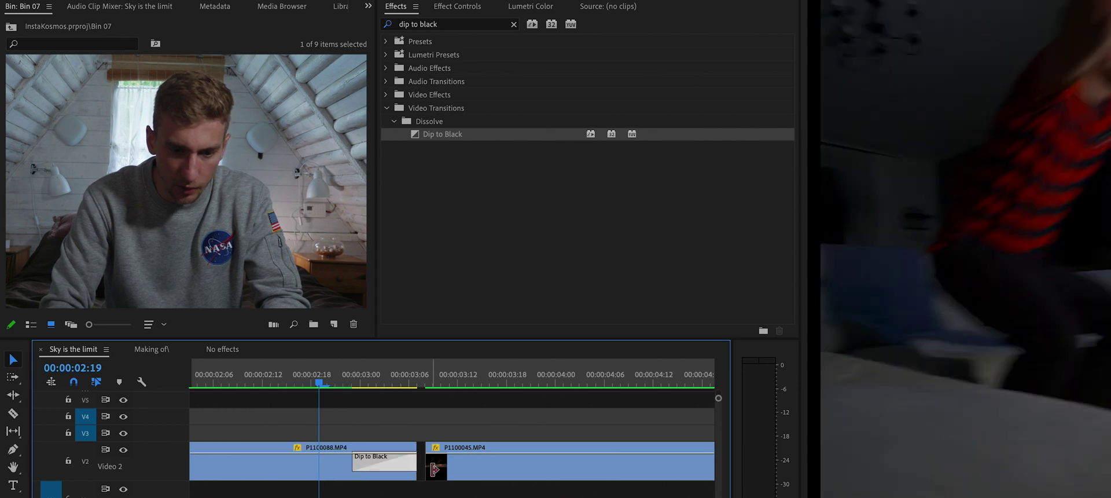
drag(415, 446, 424, 447)
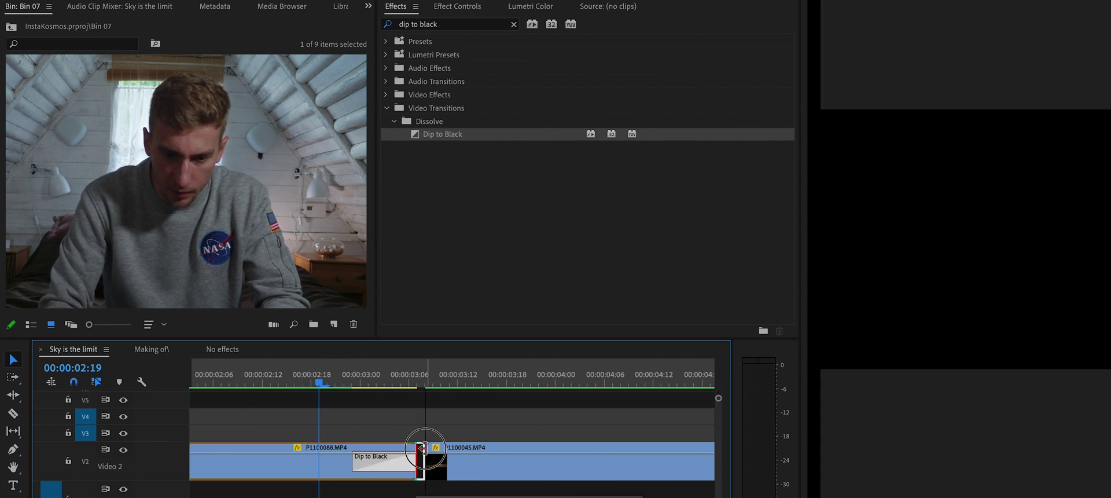
click(305, 376)
key(space)
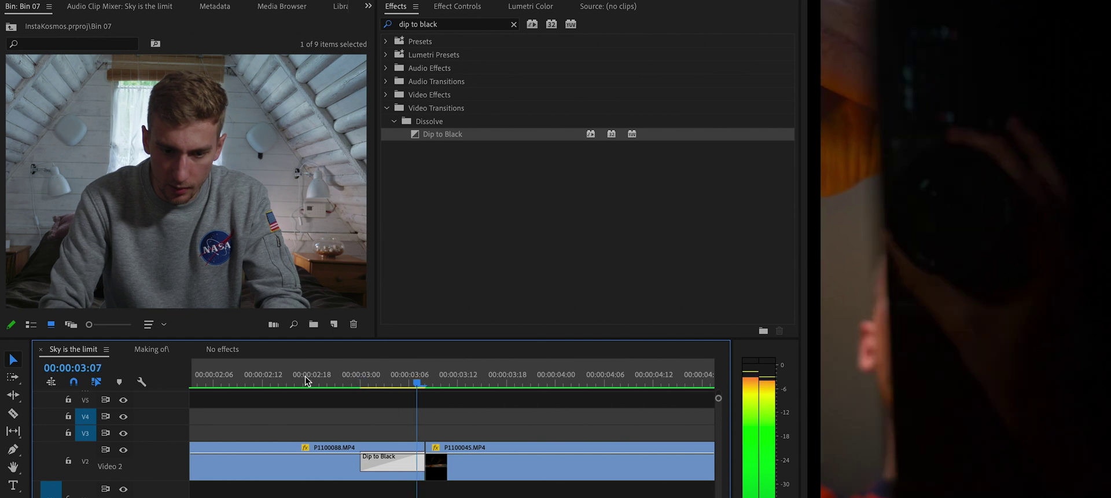
key(space)
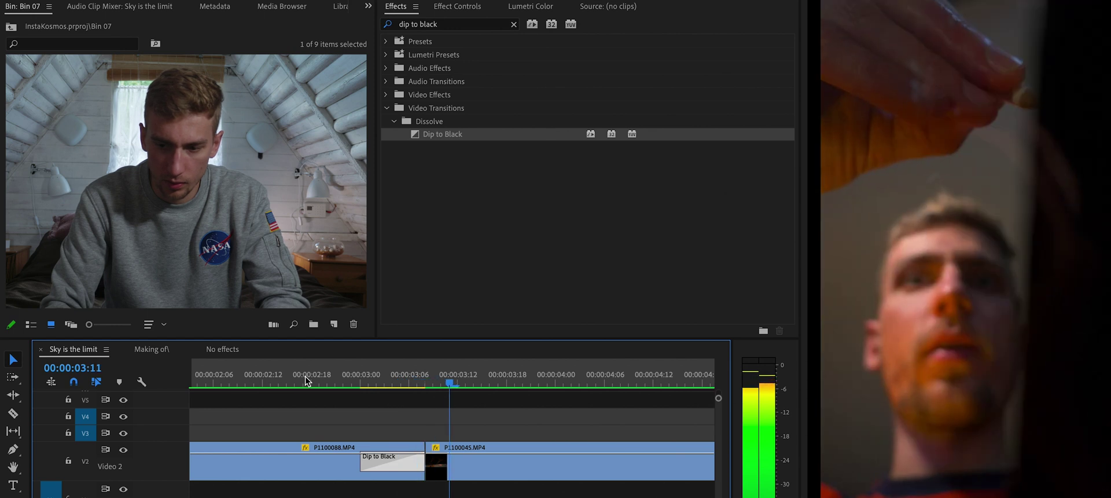
Step: Play the sequence from P1100088.MP4 onward and inspect the cut between P1100045.MP4 and P1100048.MP4 closely
key(backslash)
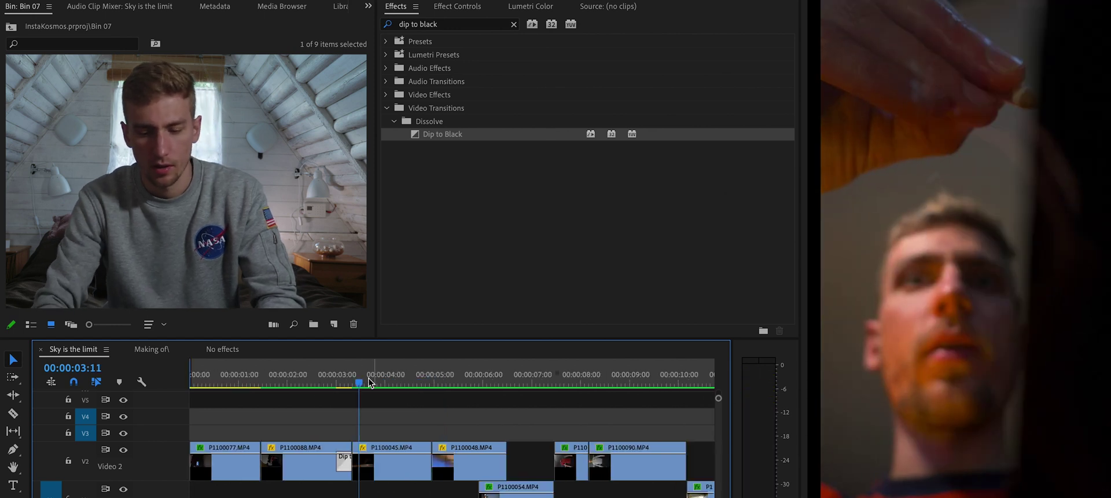
click(304, 377)
key(space)
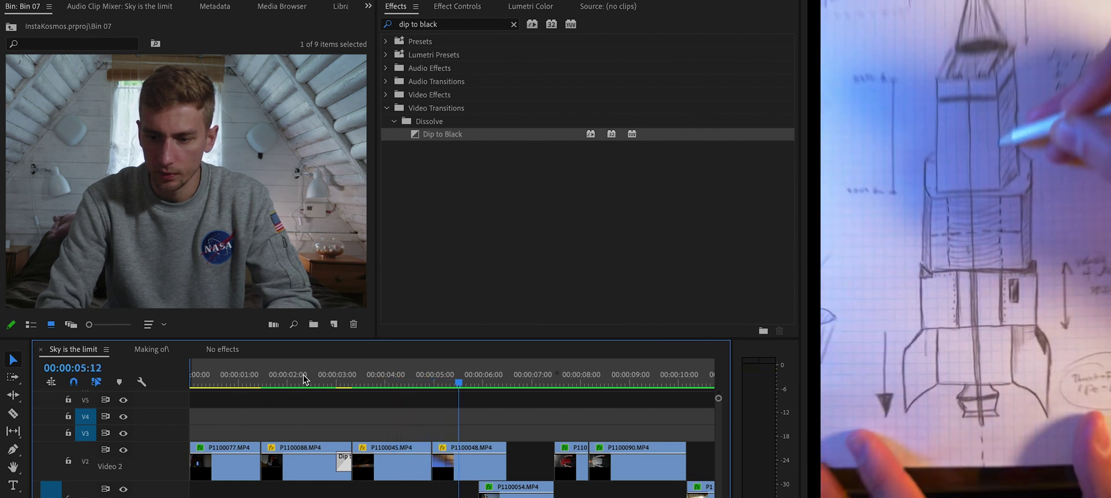
click(424, 379)
key(equal)
key(equal)
key(equal)
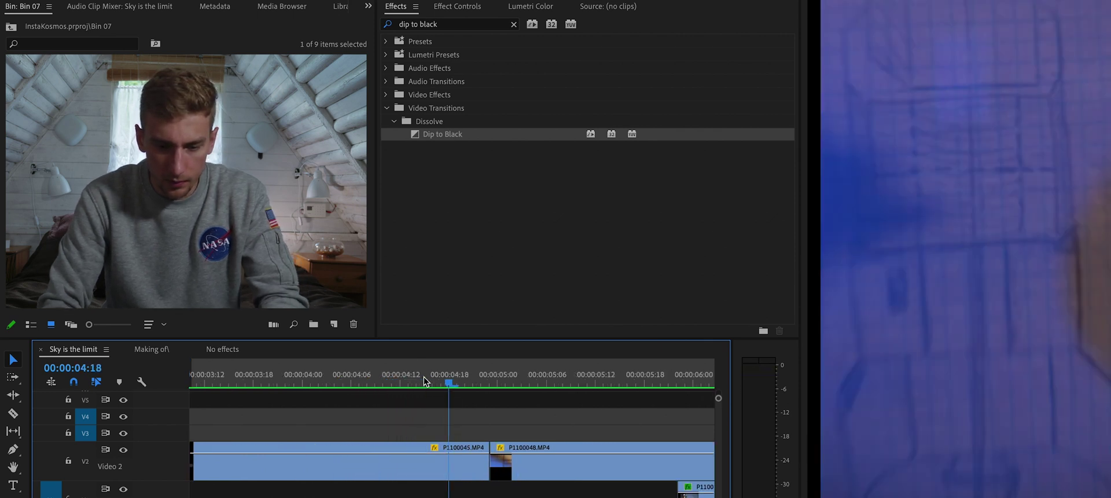
key(Right)
key(Right)
key(Right)
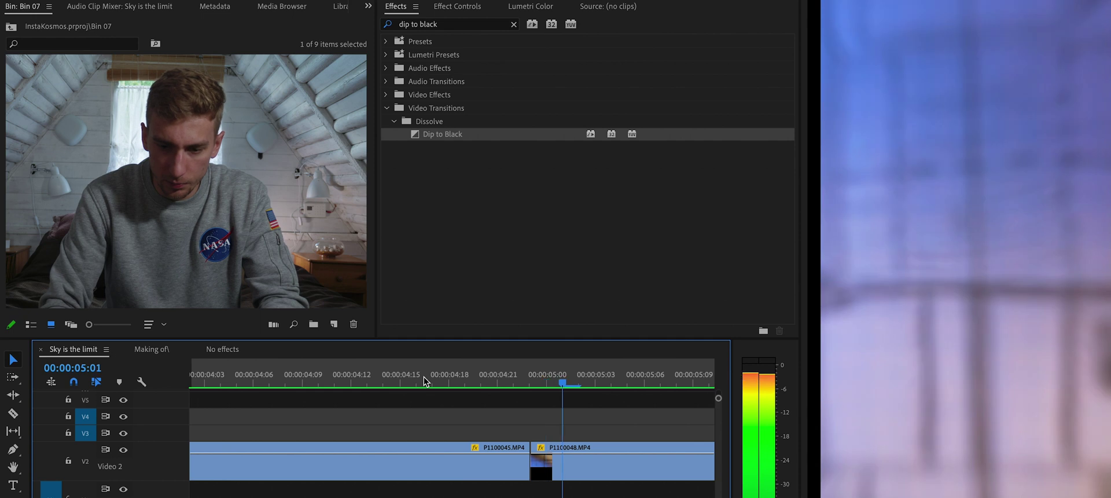
Step: Review the end of P1100048.MP4 where it overlaps P1100054.MP4, from about 00:00:05:17 to 00:00:06:10
key(minus)
key(minus)
key(minus)
click(426, 374)
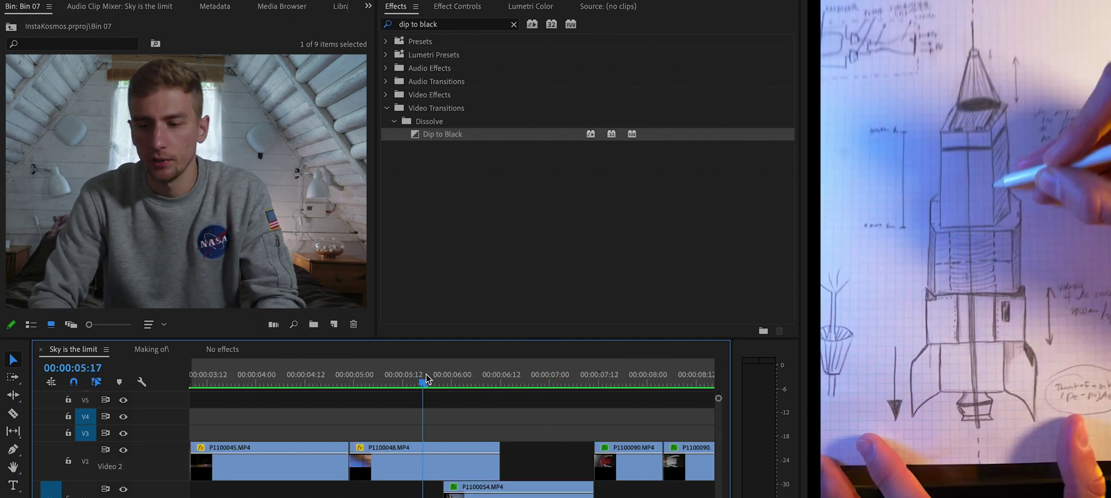
key(Right)
key(space)
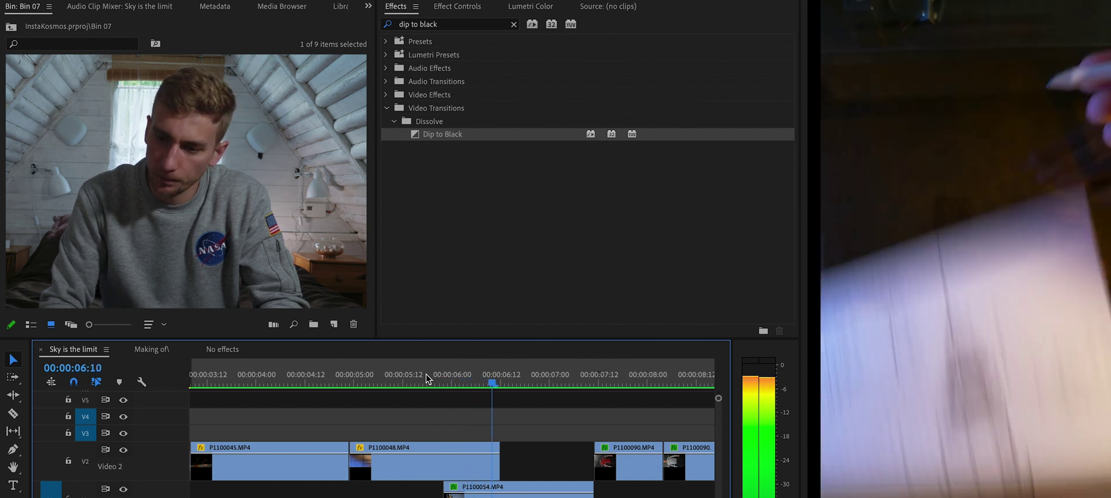
key(j)
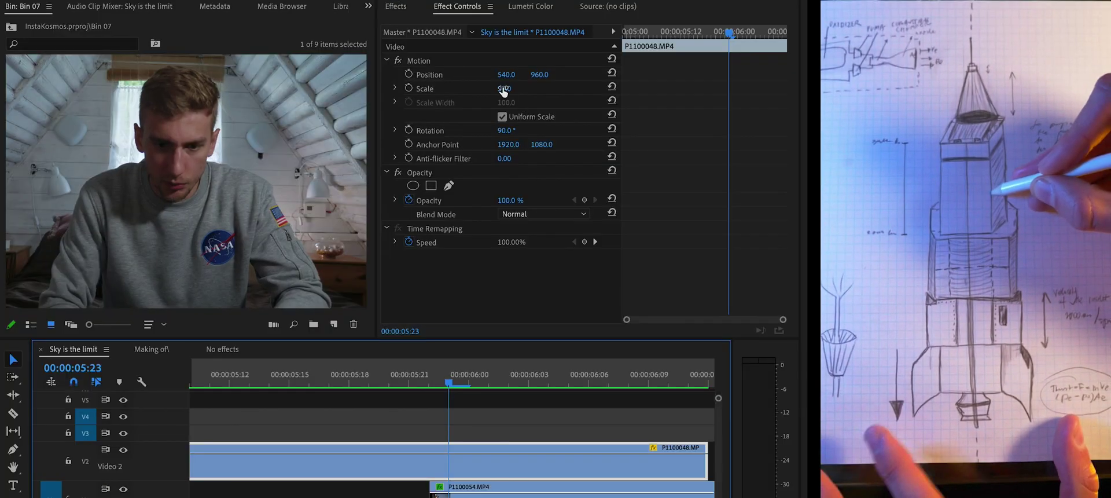
Step: Reframe P1100048.MP4 with position 517.9, 972.3 and a scale of 58 to enlarge and recentre the rocket drawing
click(504, 89)
text(55)
key(Return)
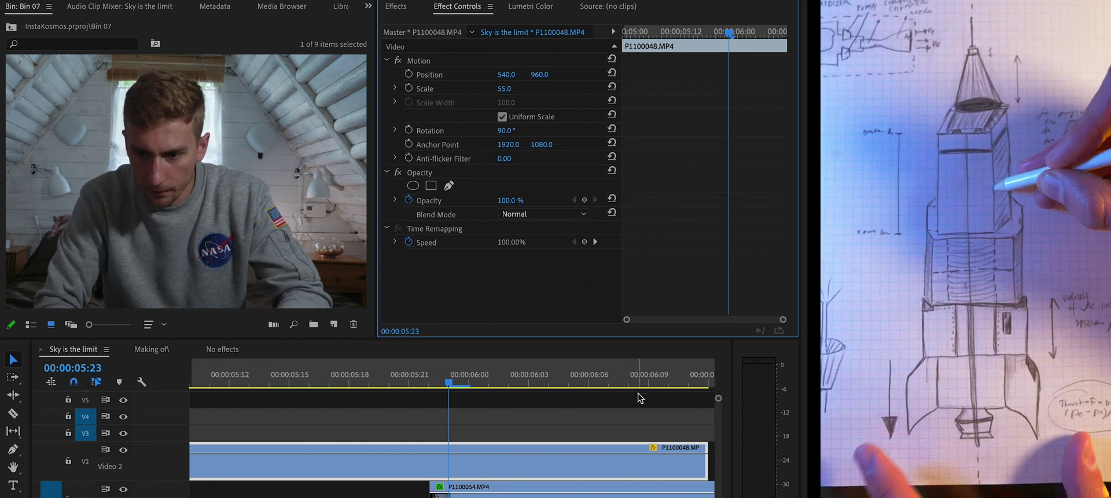
click(423, 61)
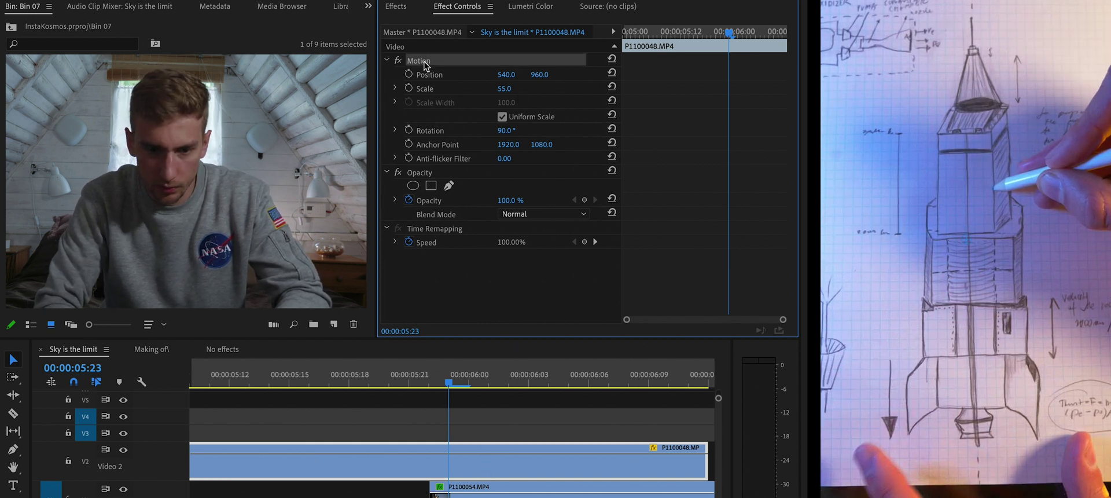
mouse_move(963, 154)
mouse_down()
mouse_move(960, 173)
mouse_move(957, 157)
mouse_up()
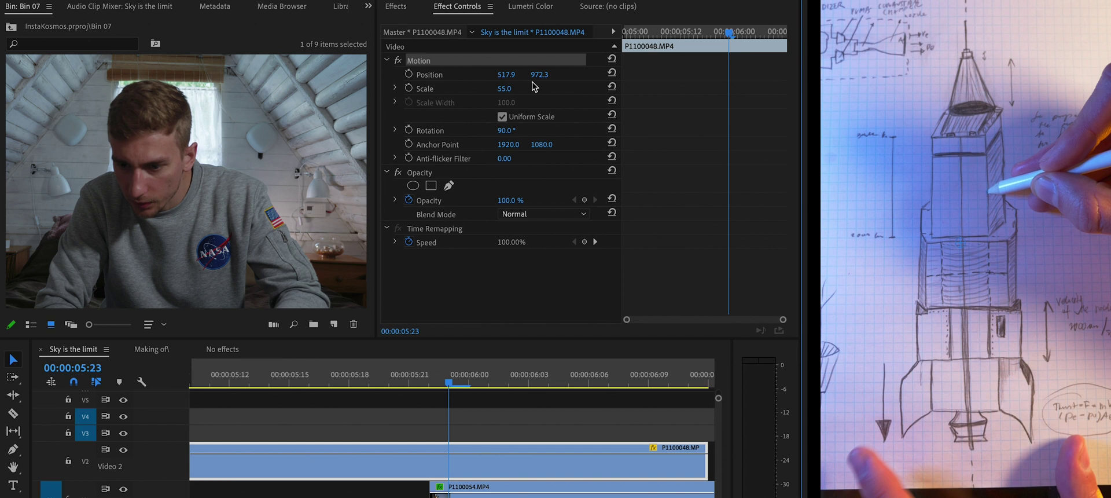
click(503, 90)
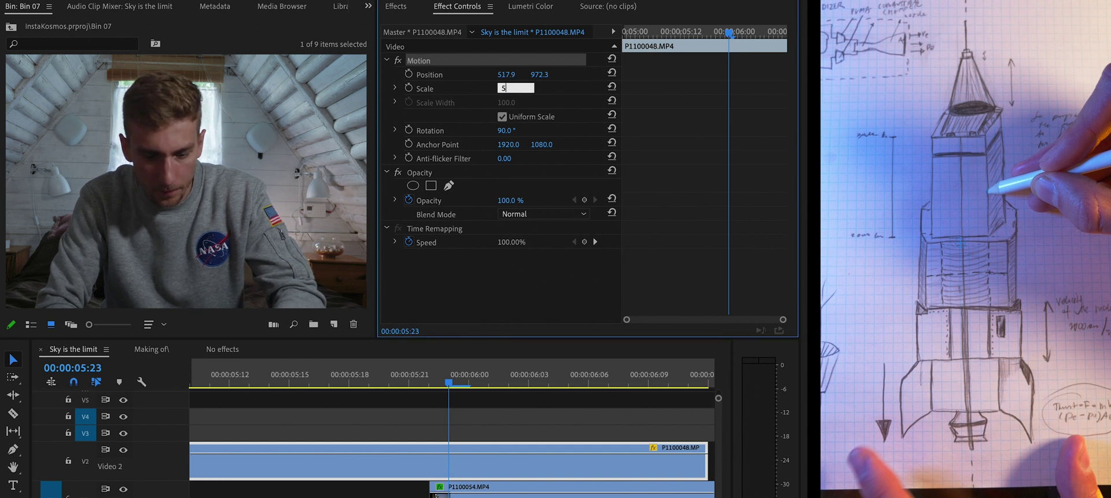
key(Return)
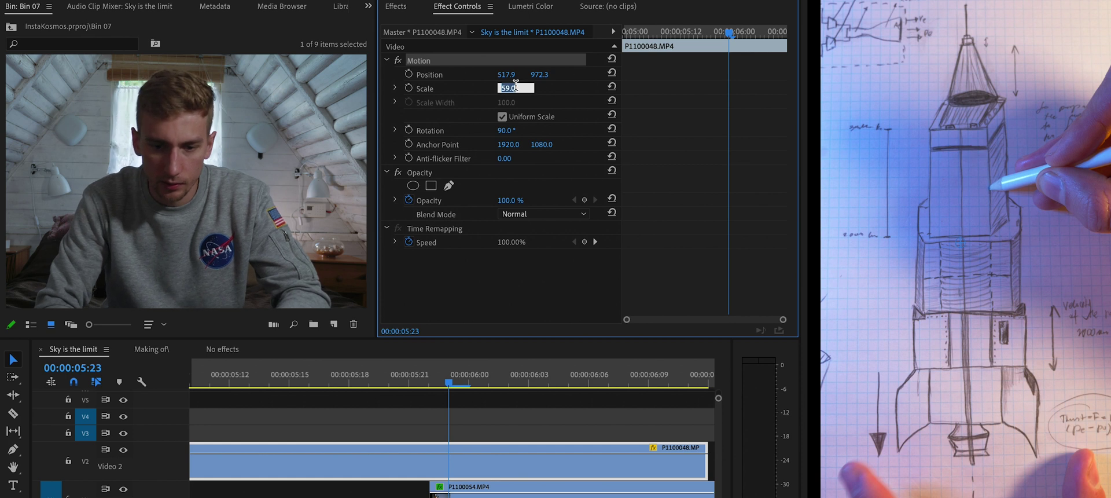
key(Return)
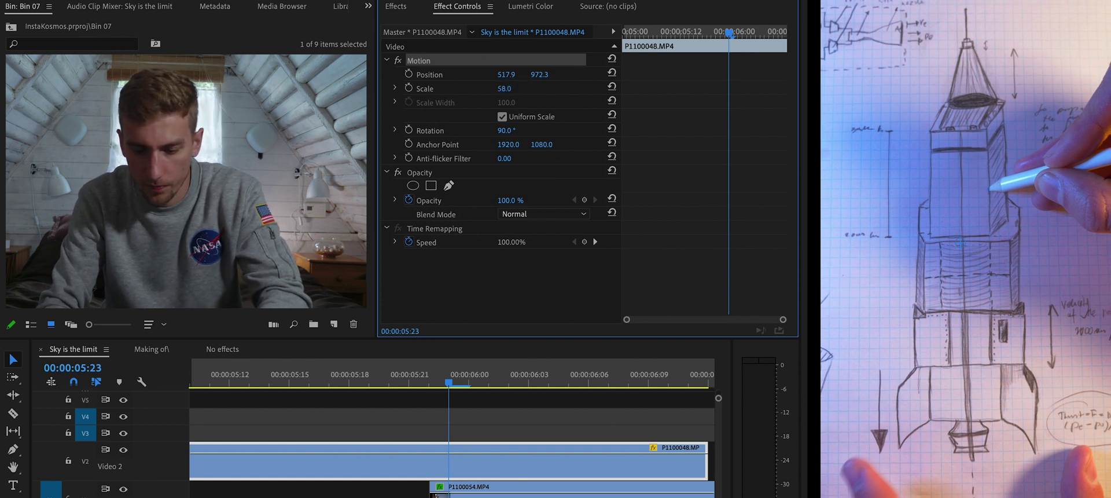
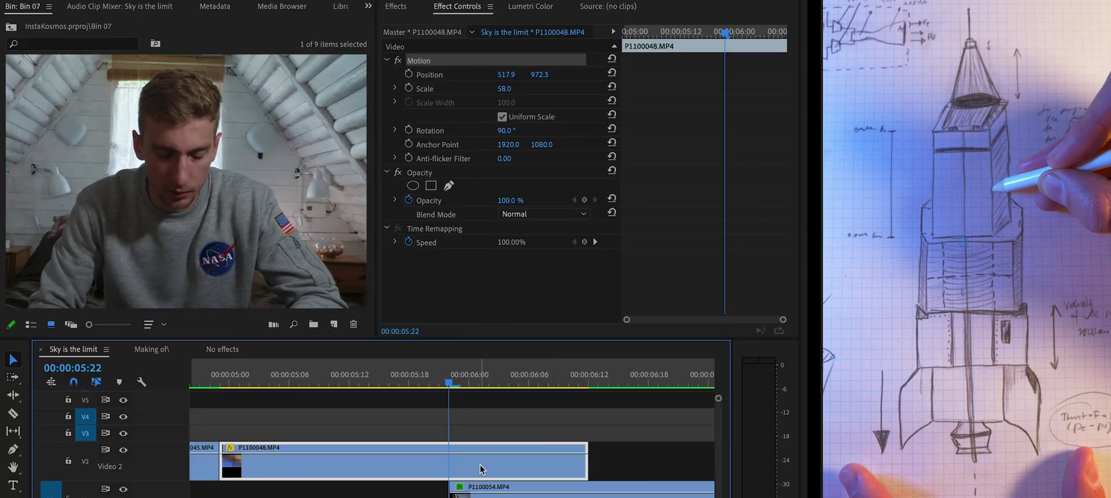
Step: Set P1100048.MP4's opacity to 50% and enlarge P1100054.MP4 so its rocket lines up with the drawn rocket
click(517, 200)
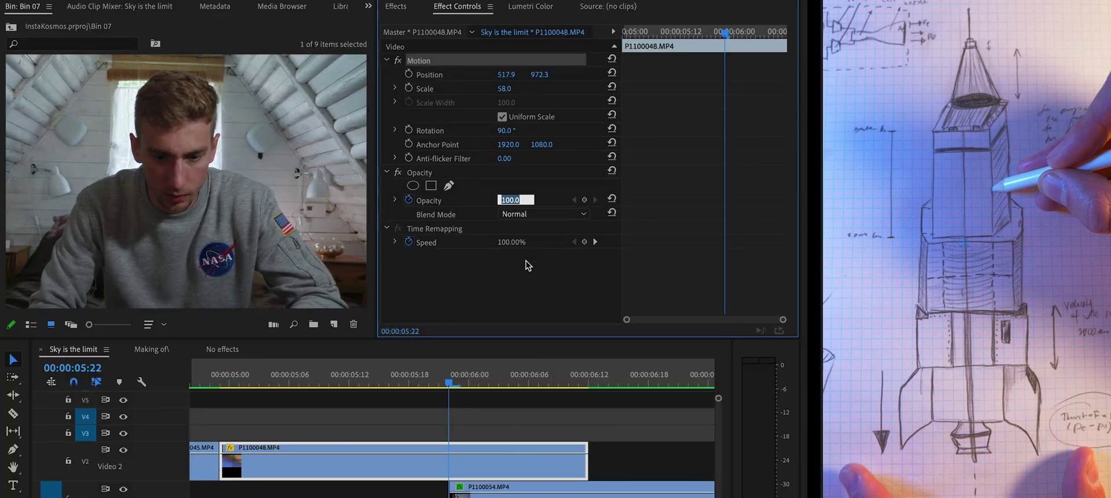
text(50)
key(Return)
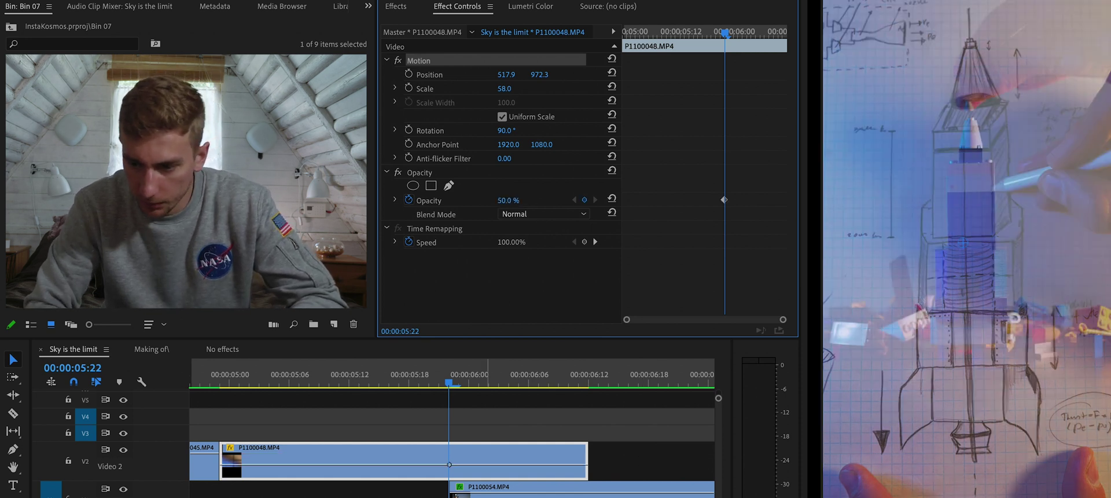
click(509, 489)
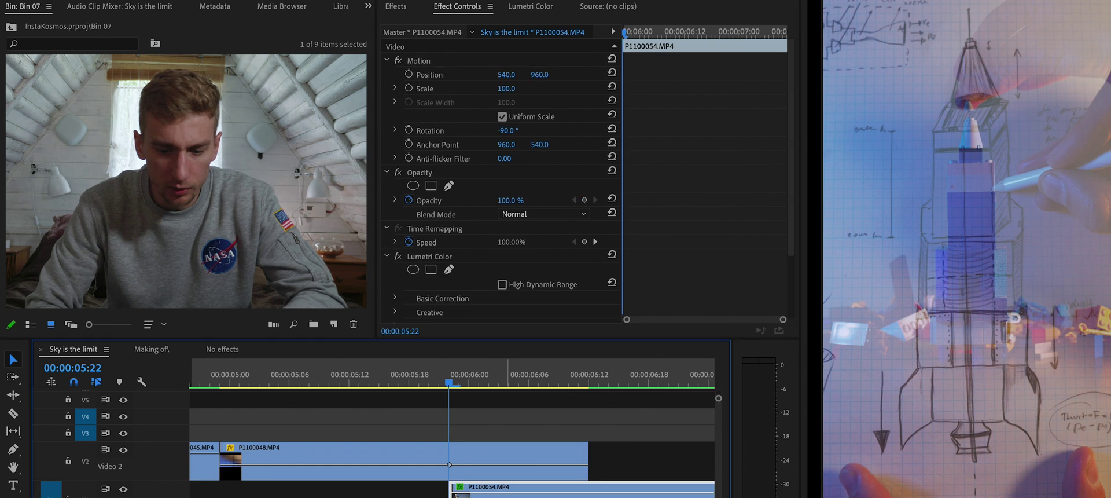
drag(506, 89, 542, 89)
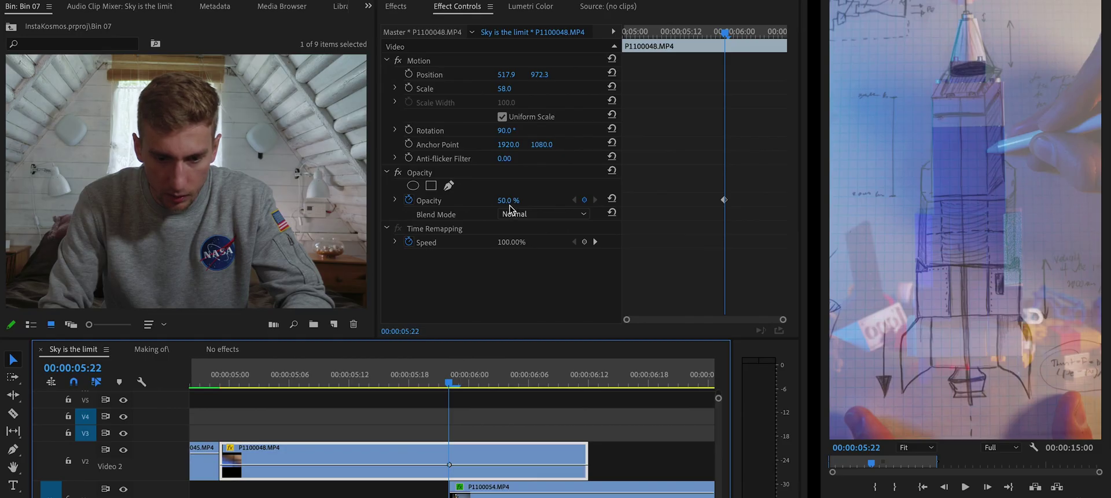
Step: Set P1100048.MP4's opacity to 100% and play forward to the hand covering the drawing at 00:00:06:05
click(516, 198)
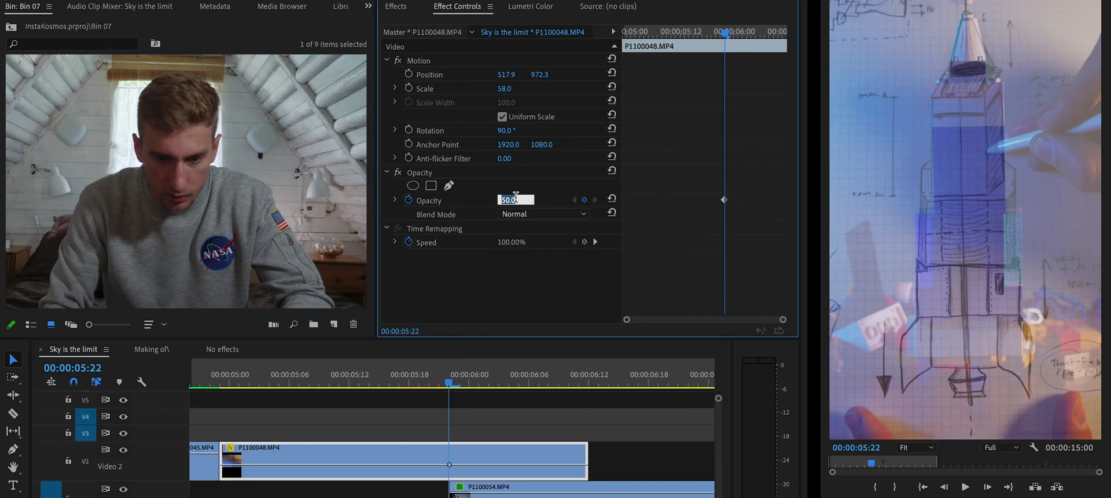
text(100)
key(Return)
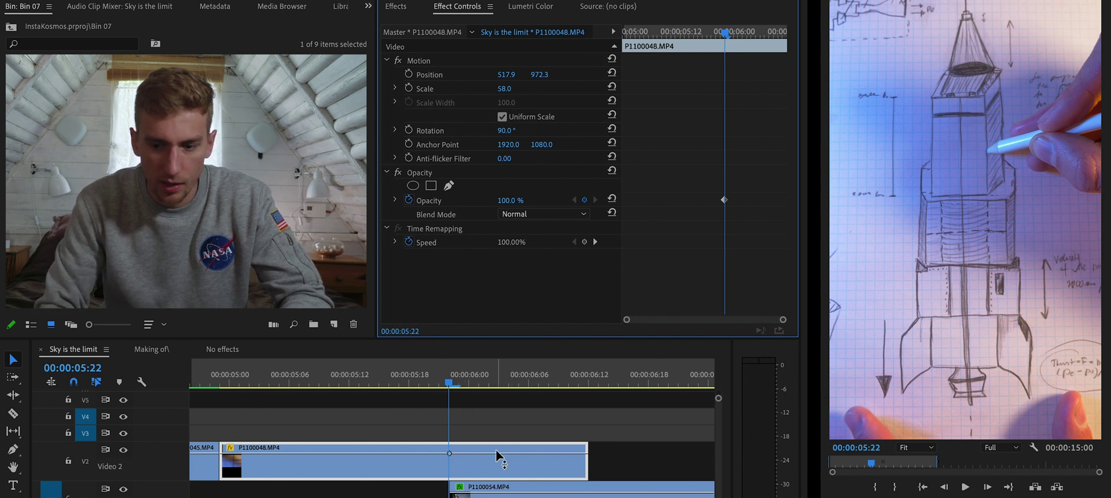
key(space)
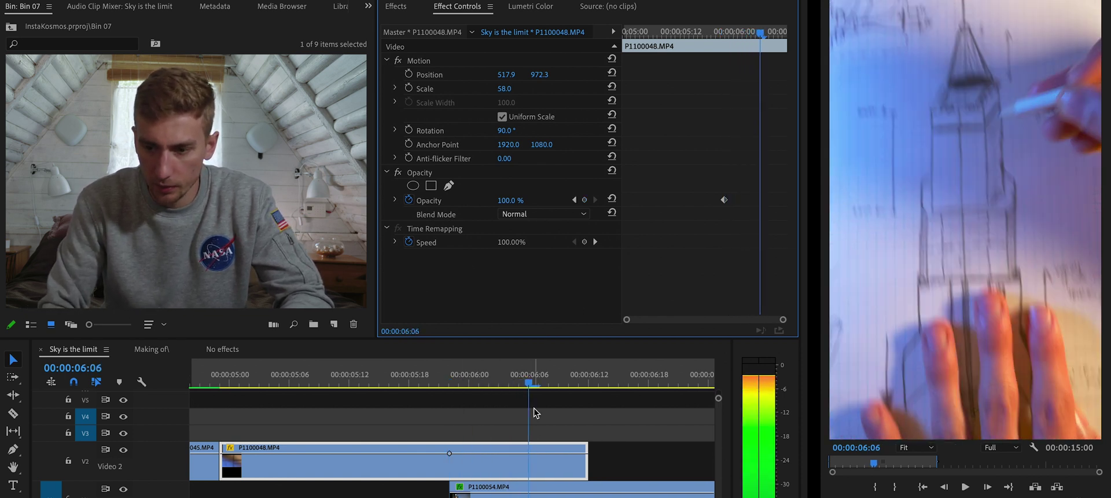
key(space)
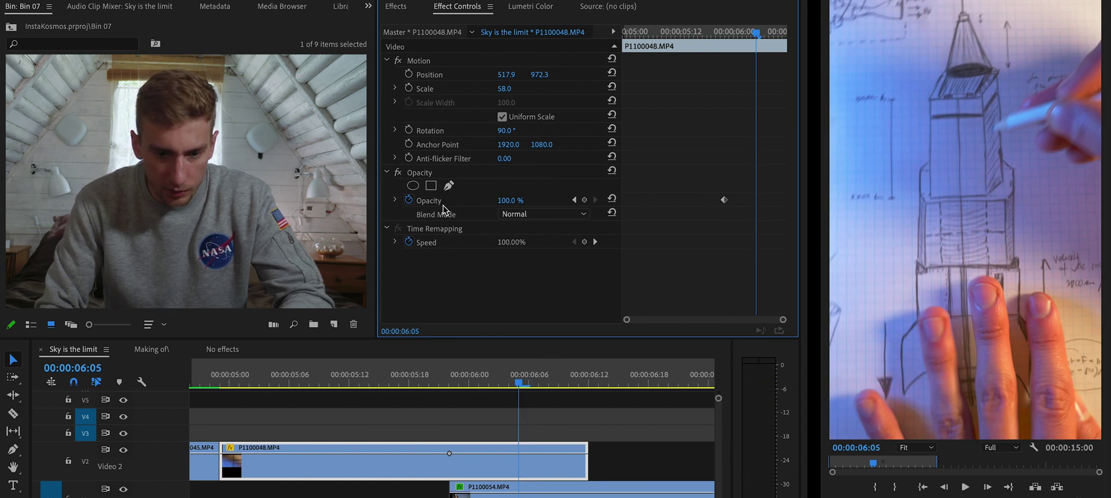
Step: Draw a closed four-point opacity mask just outside the whole frame of P1100048.MP4 at 00:00:06:05
click(916, 446)
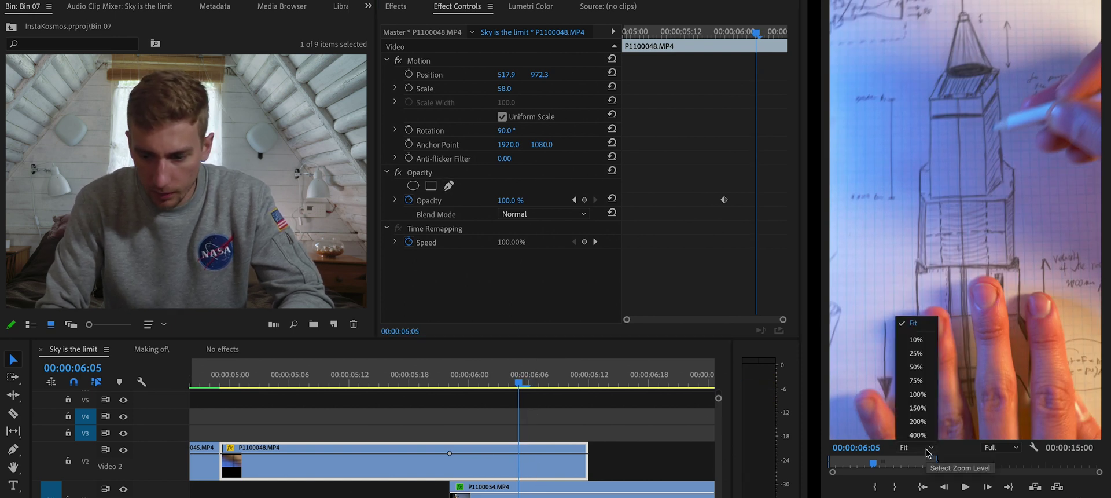
click(922, 371)
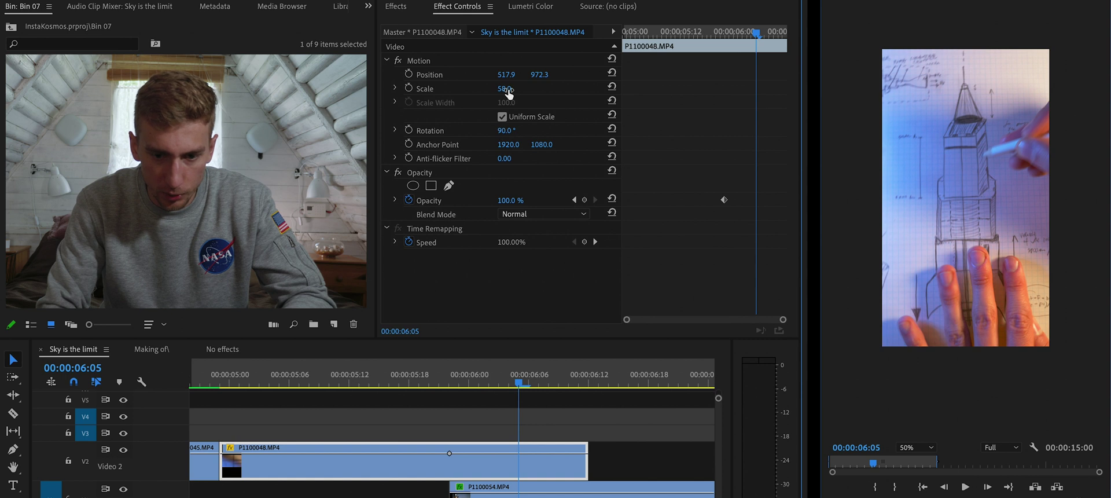
click(449, 186)
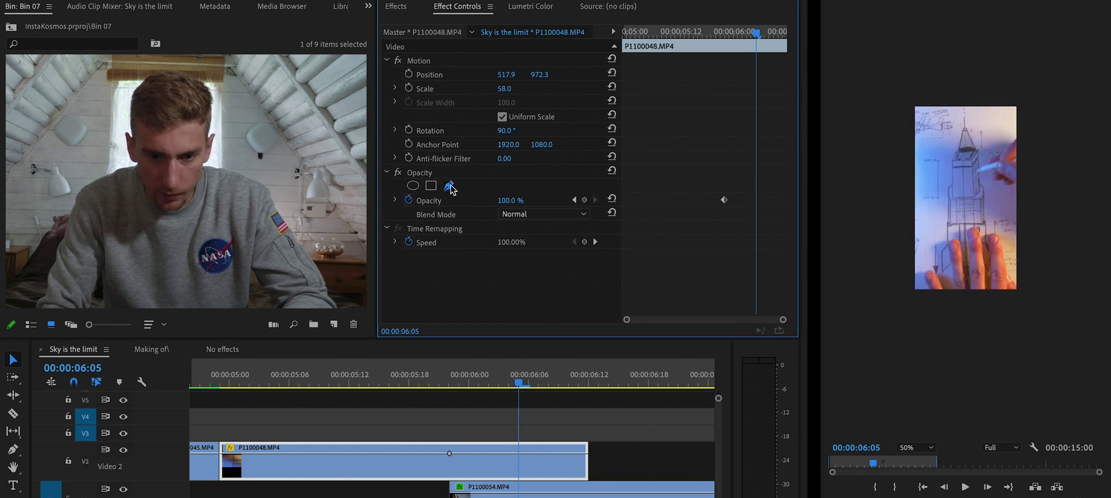
click(871, 39)
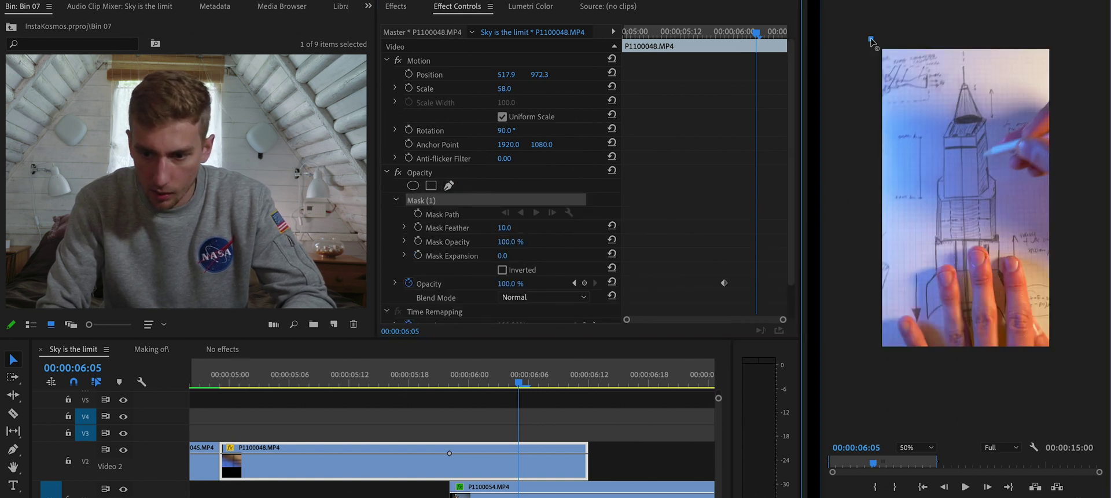
click(872, 355)
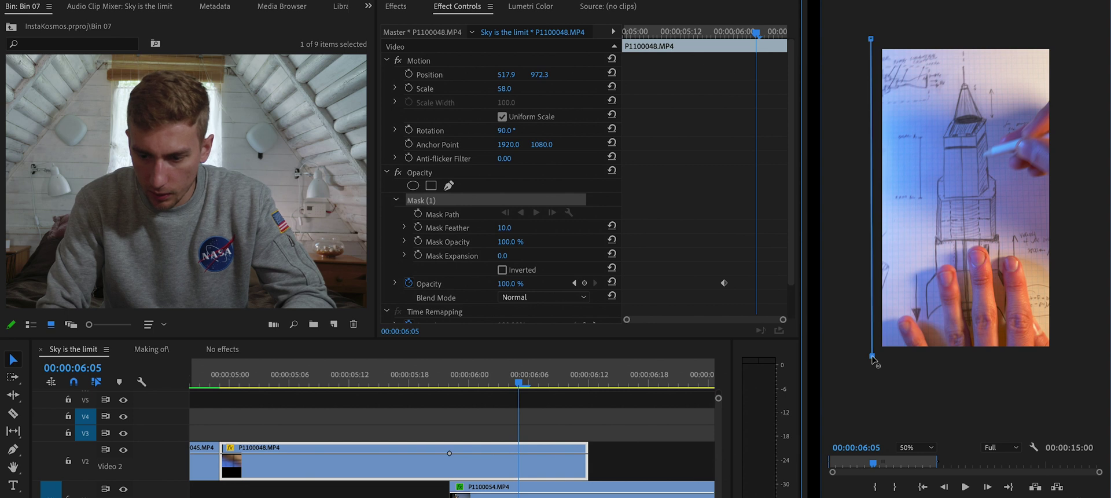
click(1058, 357)
click(1060, 36)
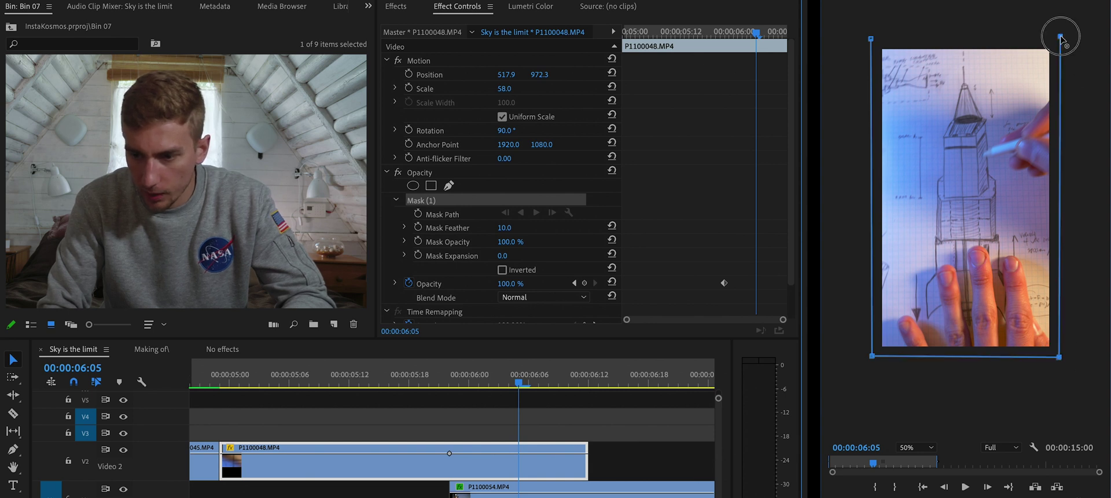
click(871, 40)
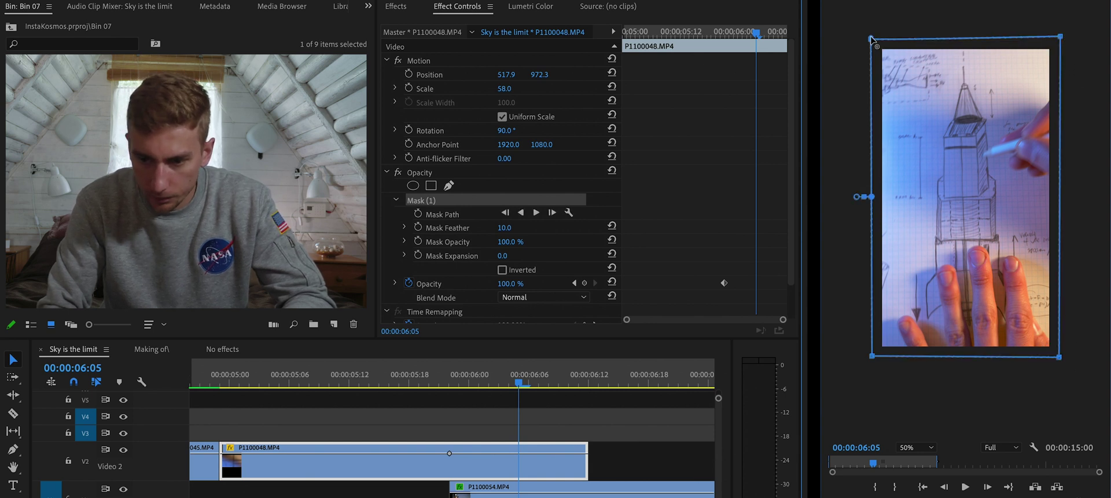
Step: Start mask path keyframes on P1100048.MP4 at 00:00:06:05 and, at 00:00:06:07, lower and tilt the mask to the paper's upper edge
click(417, 213)
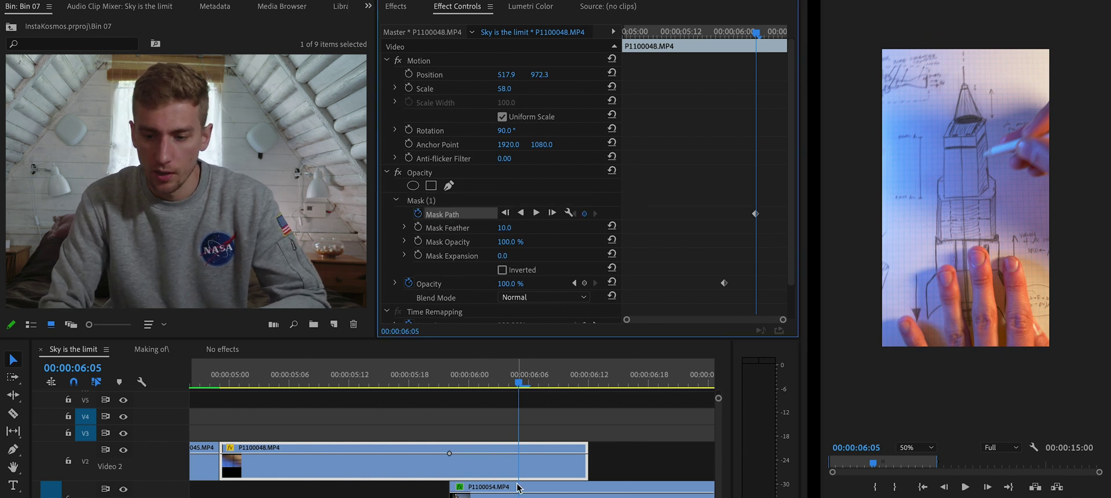
click(528, 461)
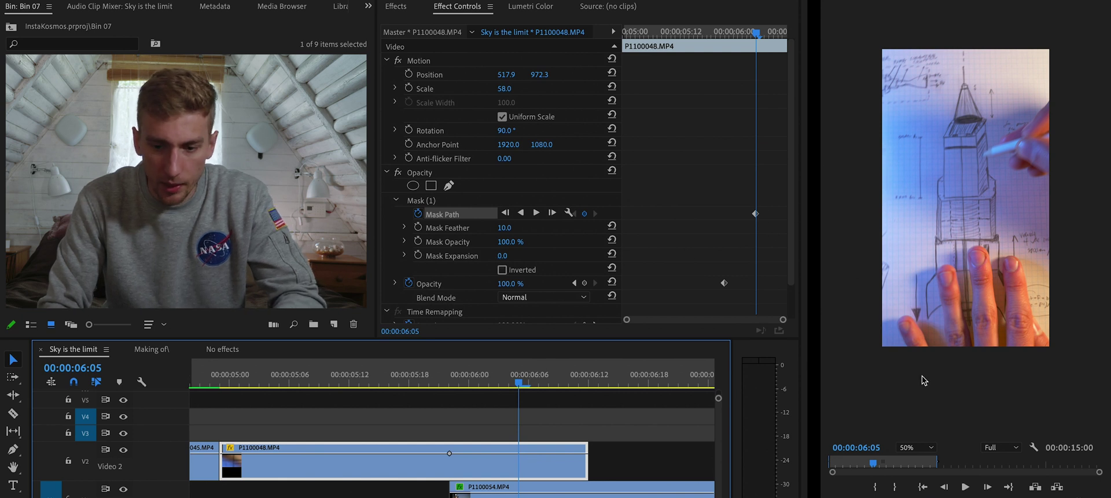
click(987, 486)
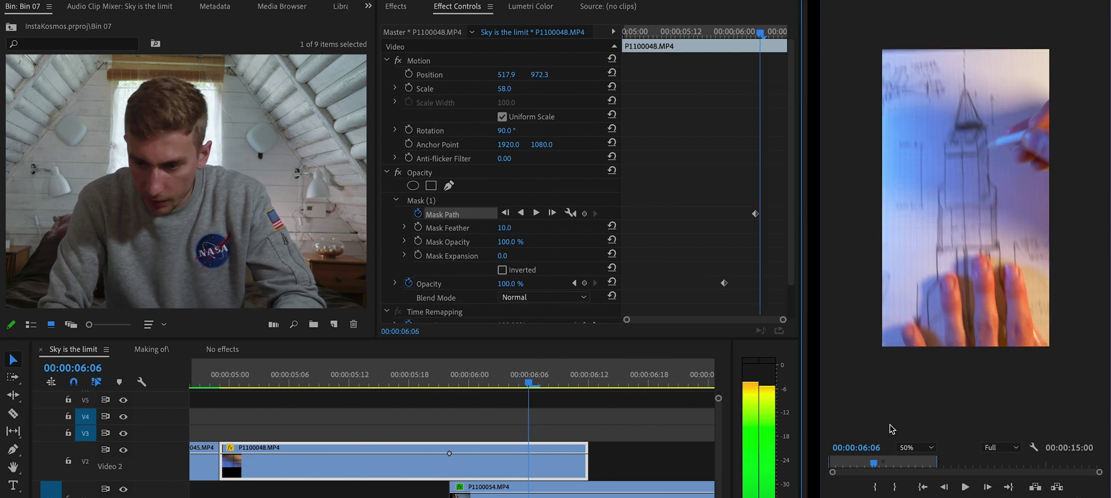
click(420, 202)
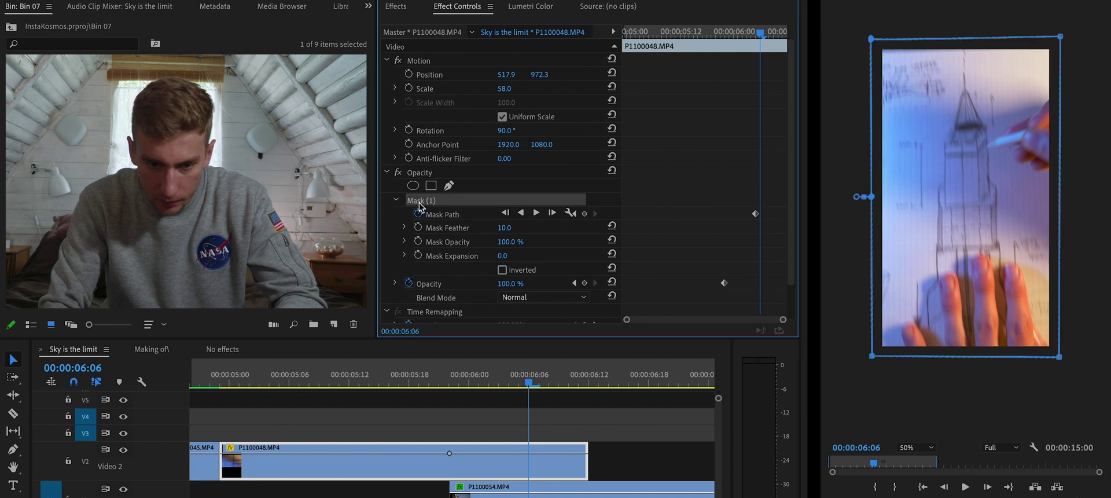
click(987, 487)
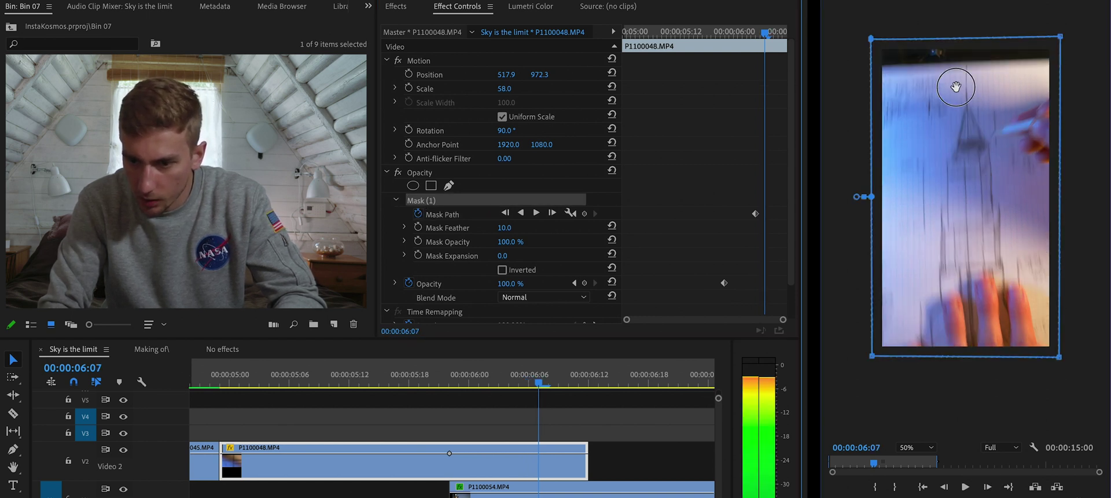
drag(955, 87, 957, 109)
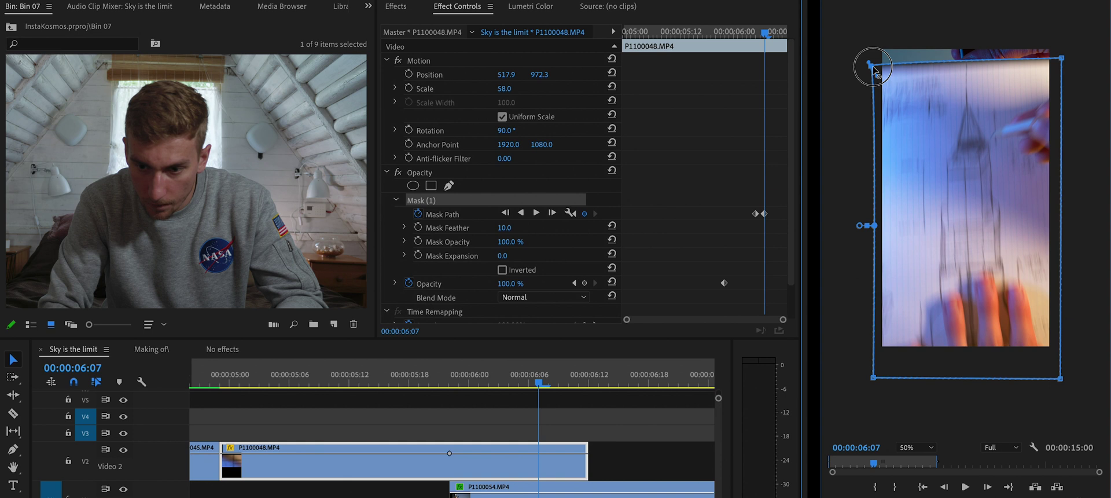
drag(872, 69, 874, 71)
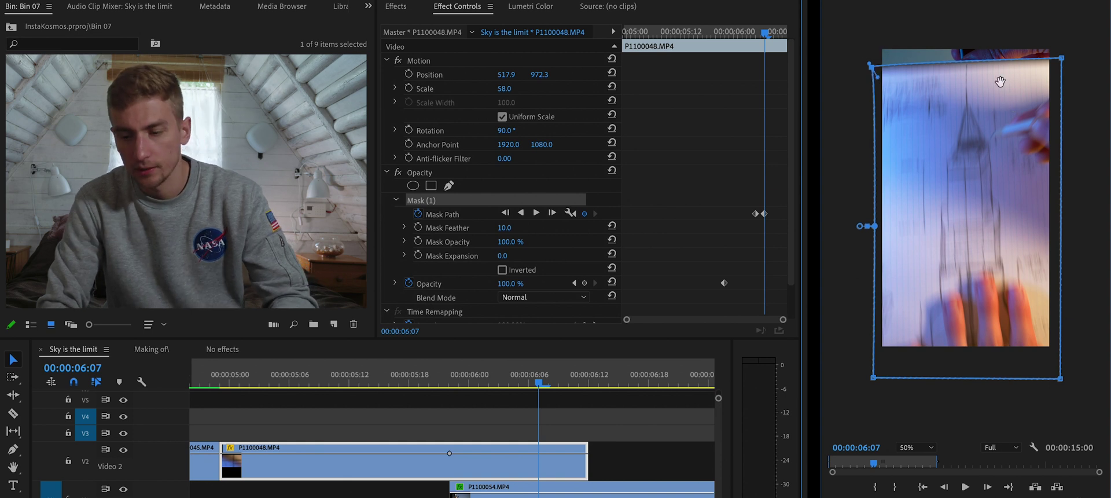
Step: Set the feather of P1100048.MP4's opacity mask to 100
click(515, 227)
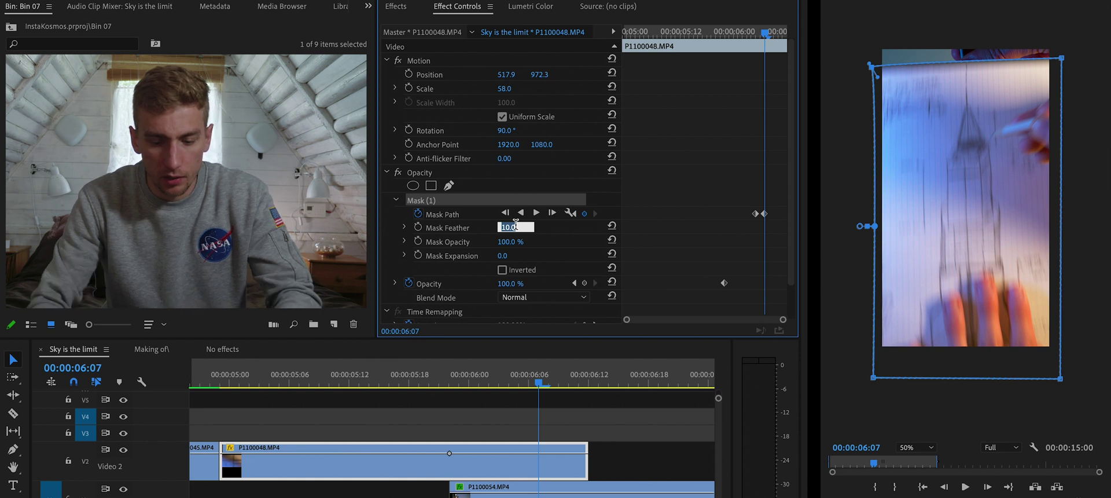
text(100)
key(Return)
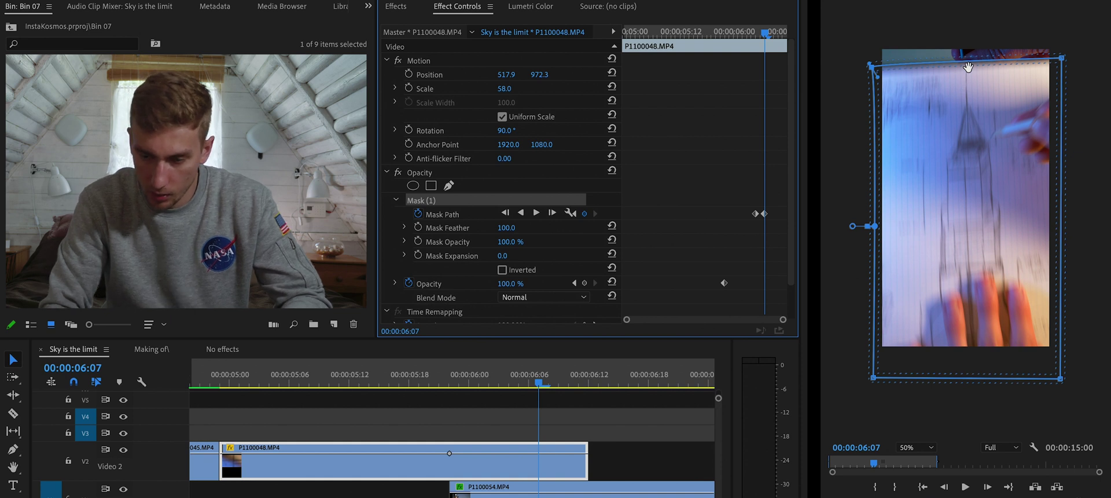
Step: Lower the mask slightly at 00:00:06:07 so its upper boundary follows the paper's edge more closely
click(917, 447)
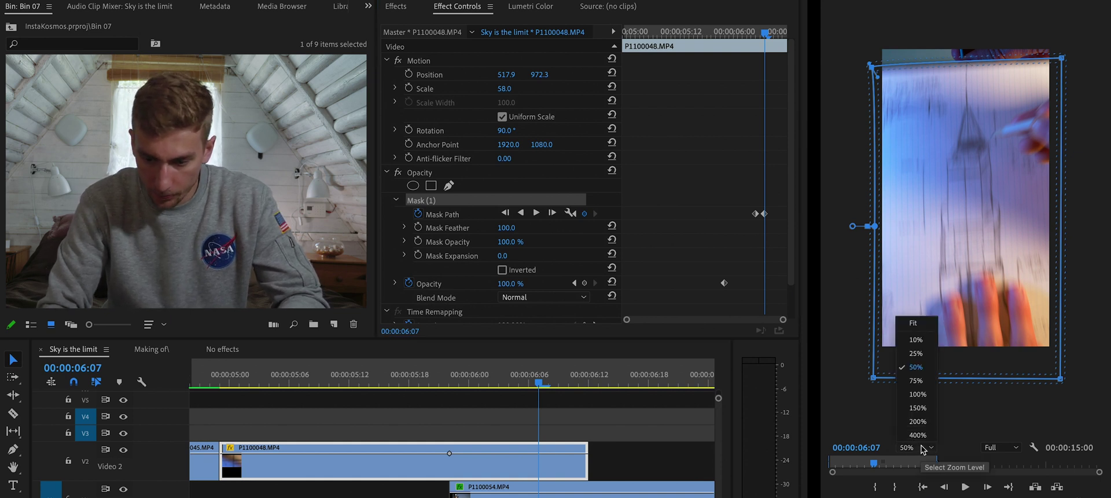
click(917, 415)
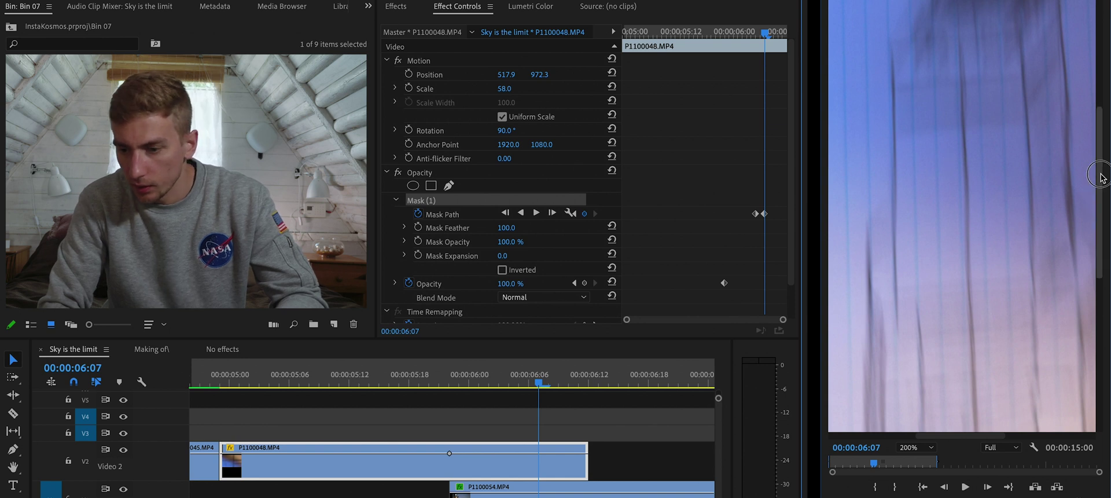
drag(1101, 177, 1009, 42)
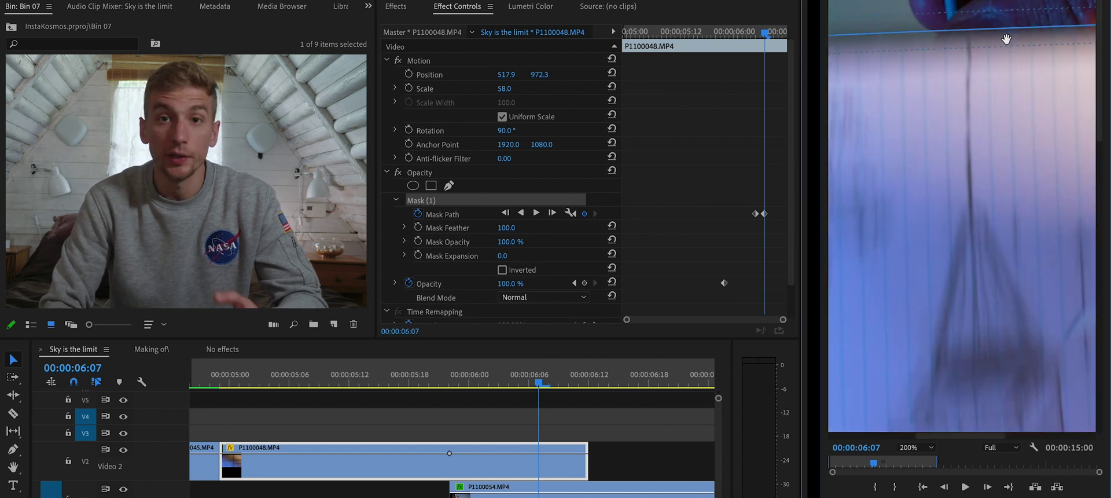
click(970, 33)
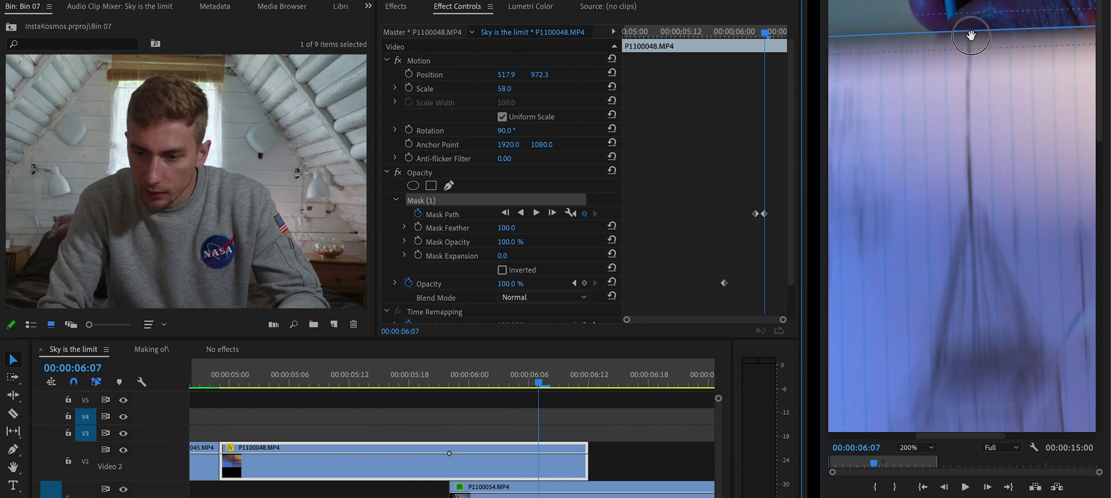
drag(971, 35, 970, 48)
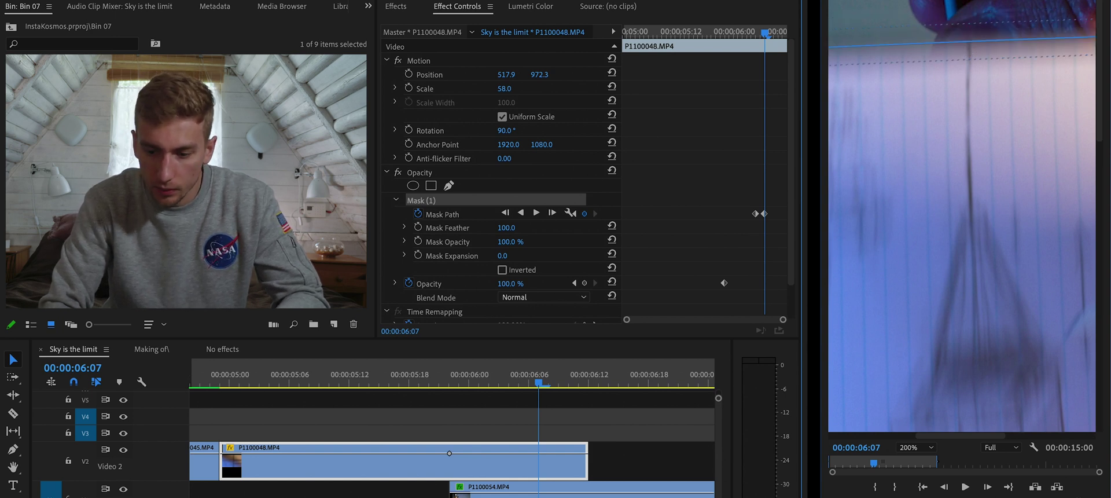
click(925, 448)
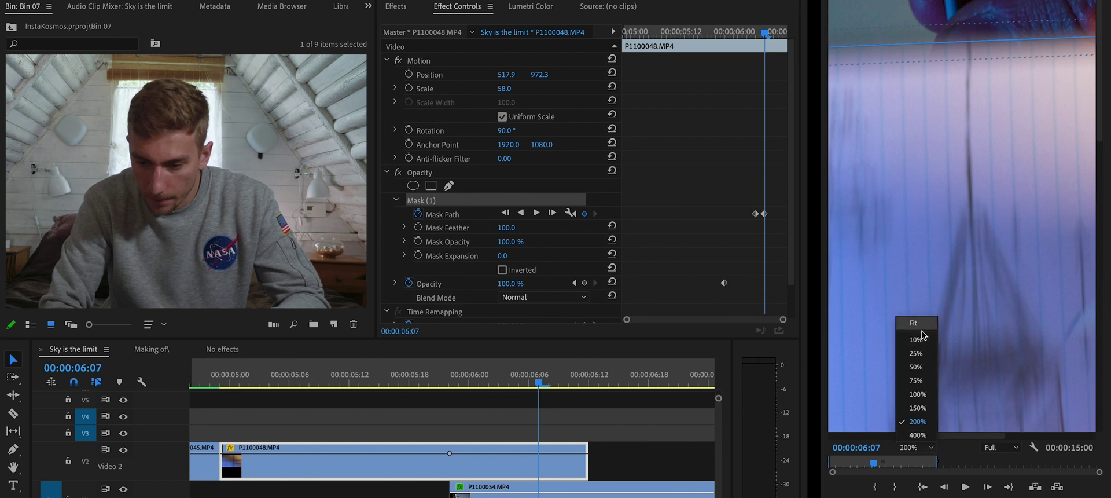
click(924, 354)
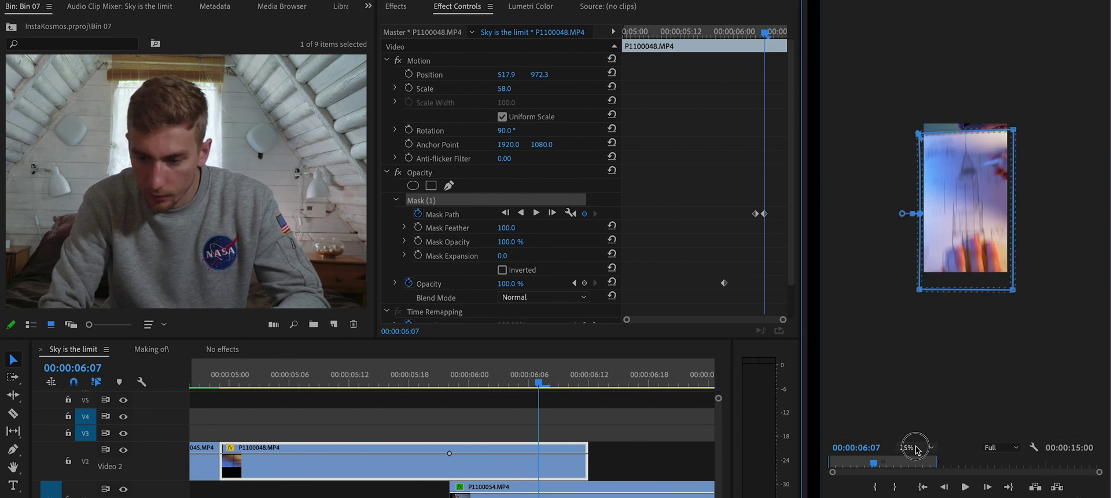
click(915, 446)
click(913, 362)
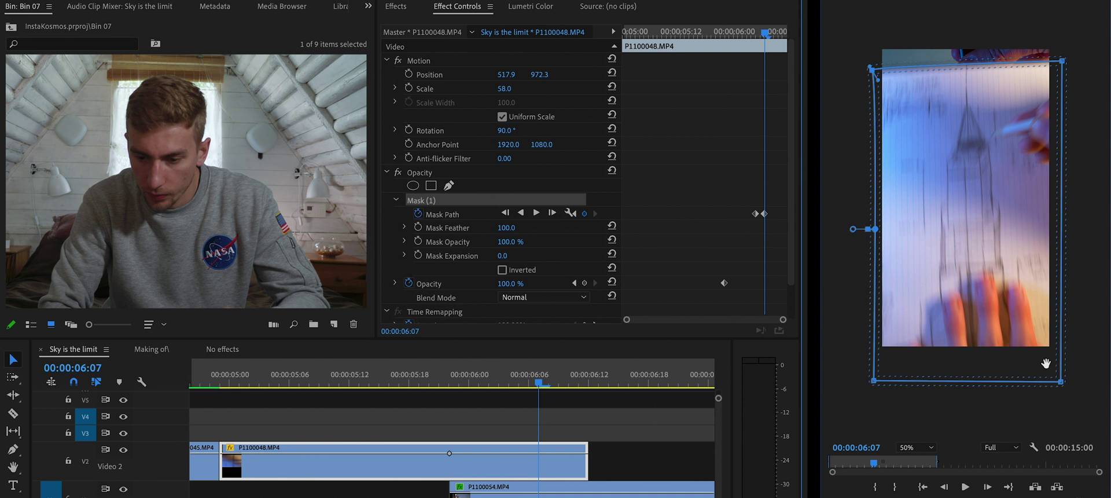
Step: Keyframe the mask path at 00:00:06:08 and 00:00:06:09, lowering and tilting the mask to follow the paper's falling upper edge
click(987, 486)
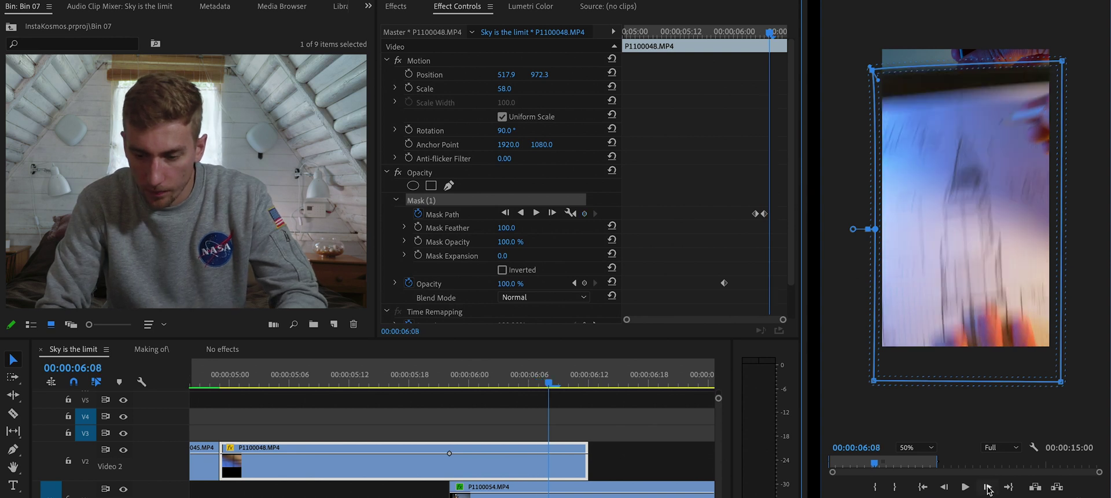
drag(986, 136, 987, 159)
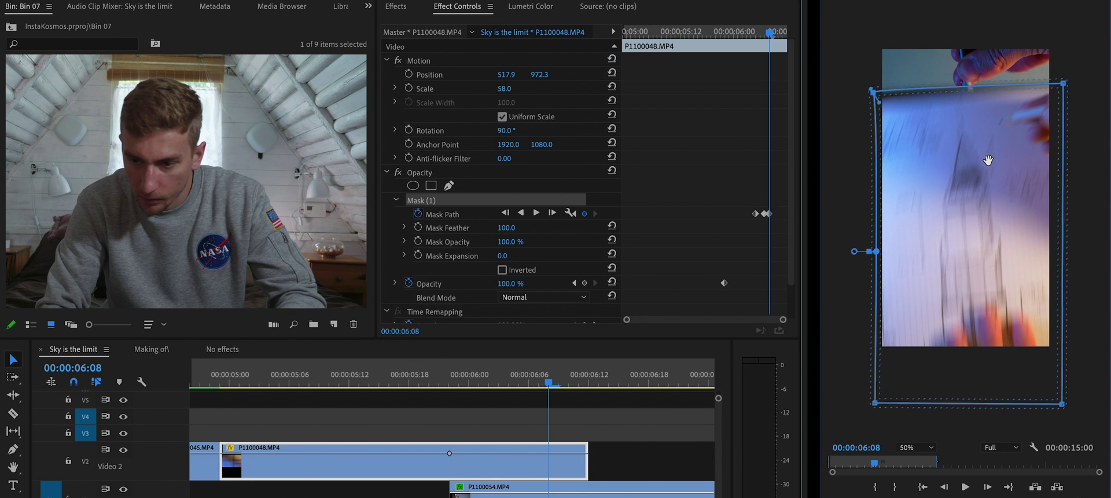
drag(875, 91, 878, 104)
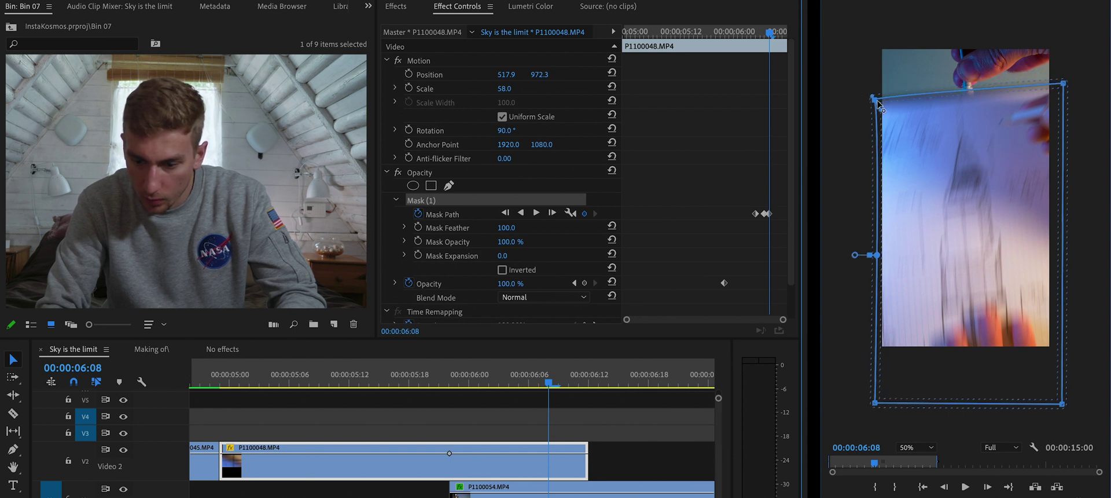
key(Right)
drag(969, 113, 976, 149)
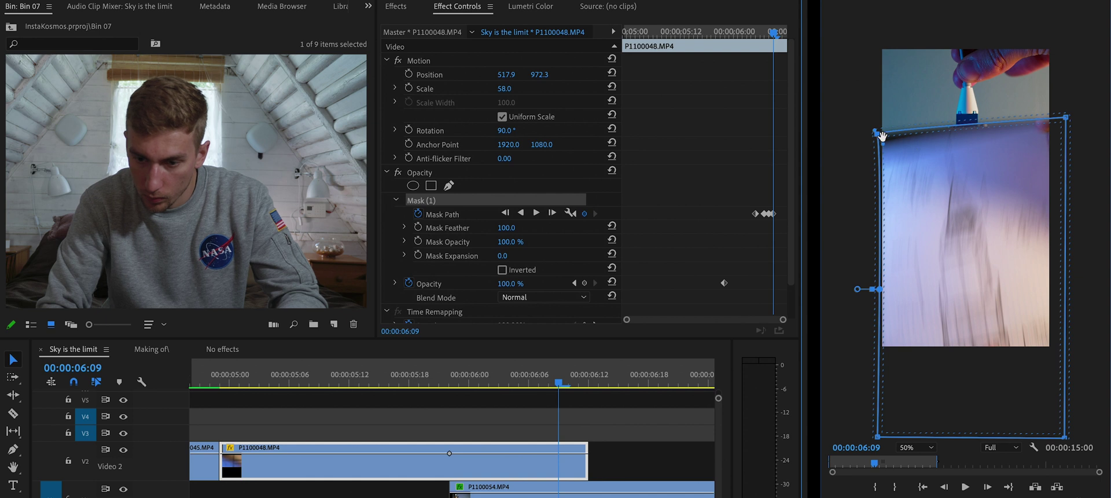
drag(875, 133, 878, 149)
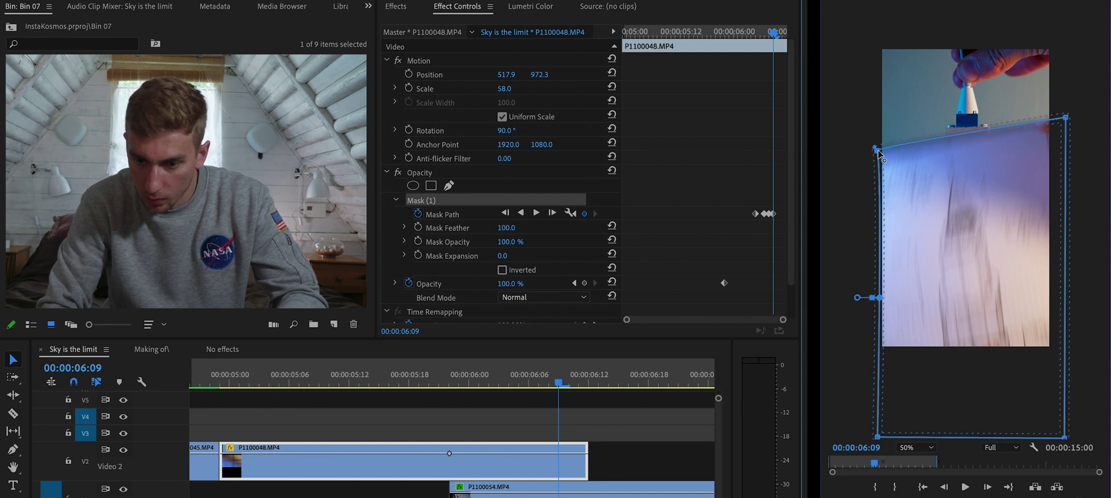
Step: Keyframe the mask path at 00:00:06:10 and 00:00:06:11, following the paper down to uncover the rocket model, and advance to 00:00:06:12
click(987, 487)
drag(987, 287, 982, 344)
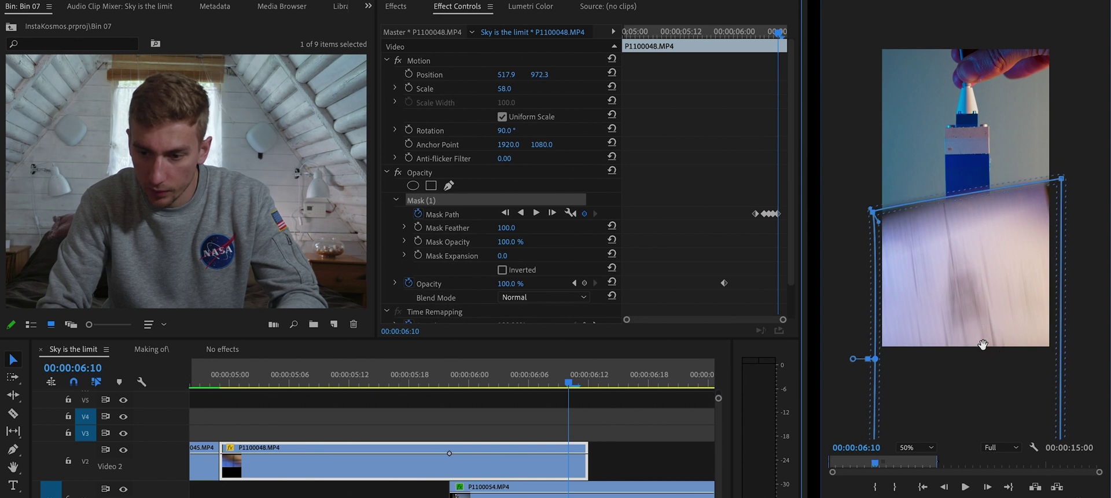
drag(874, 217, 873, 227)
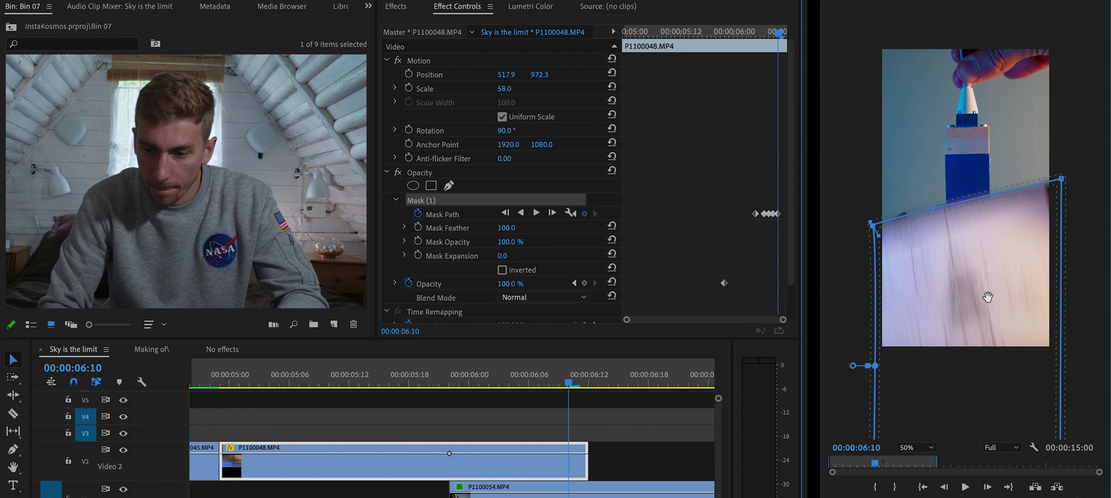
click(987, 485)
drag(979, 297, 978, 385)
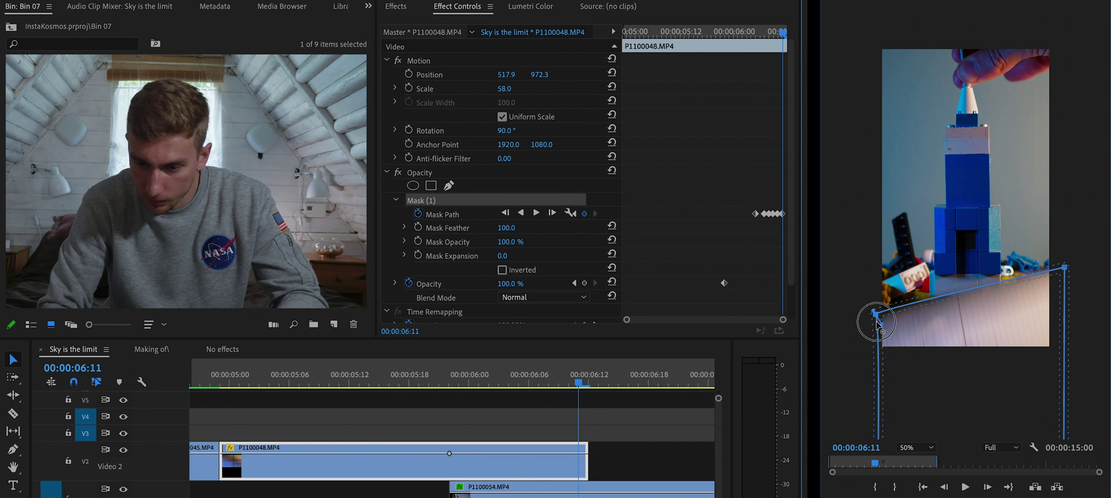
drag(875, 321, 875, 320)
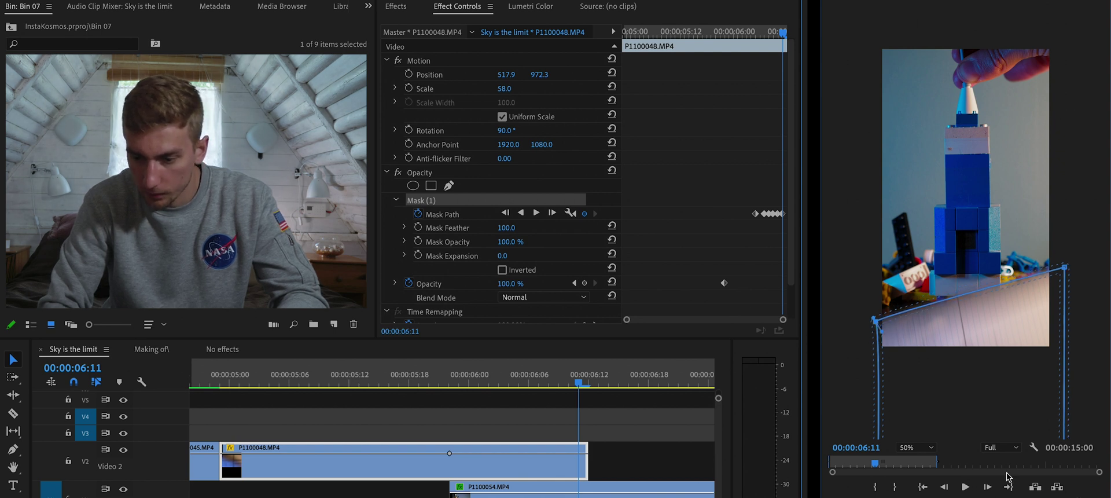
click(987, 487)
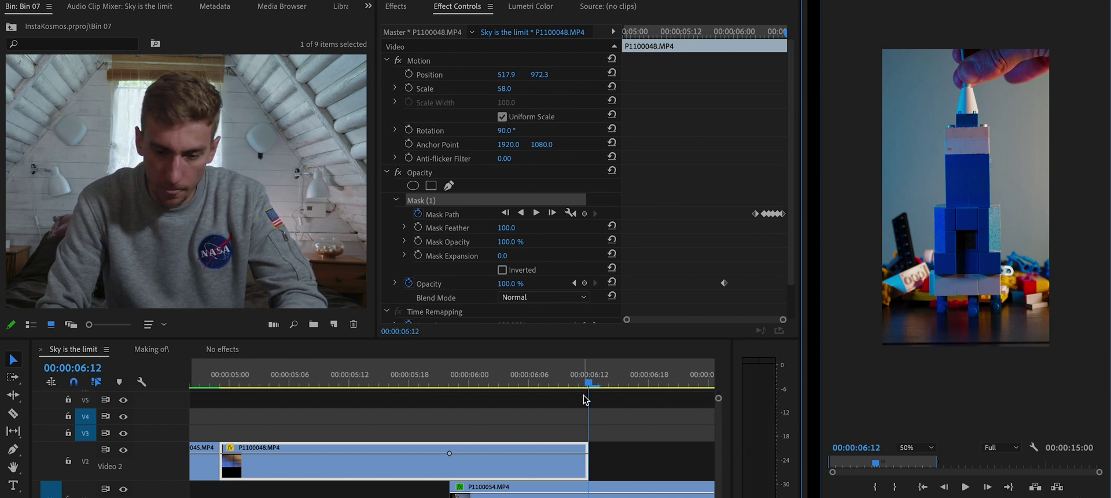
Step: Play back the masked transition from the rocket drawing to the rocket model
click(446, 379)
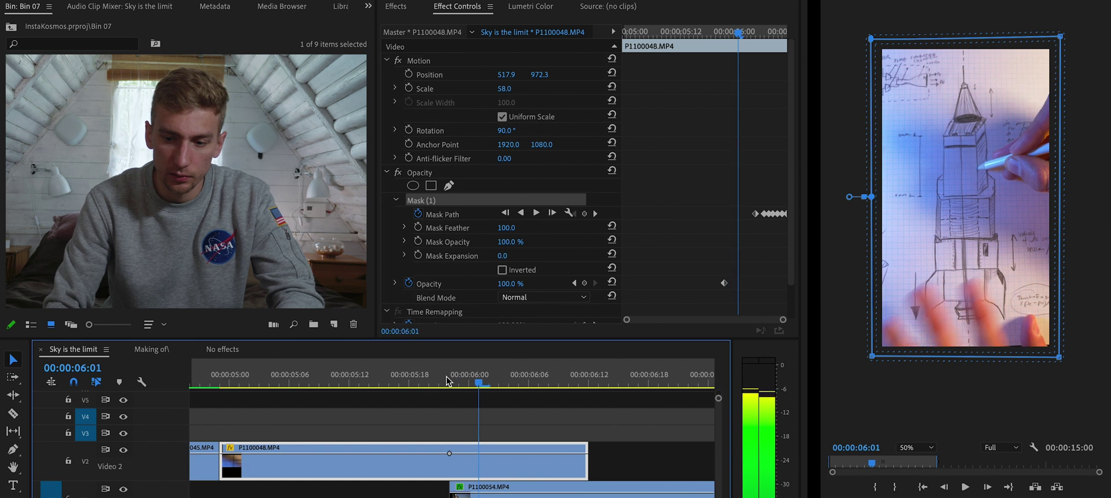
key(space)
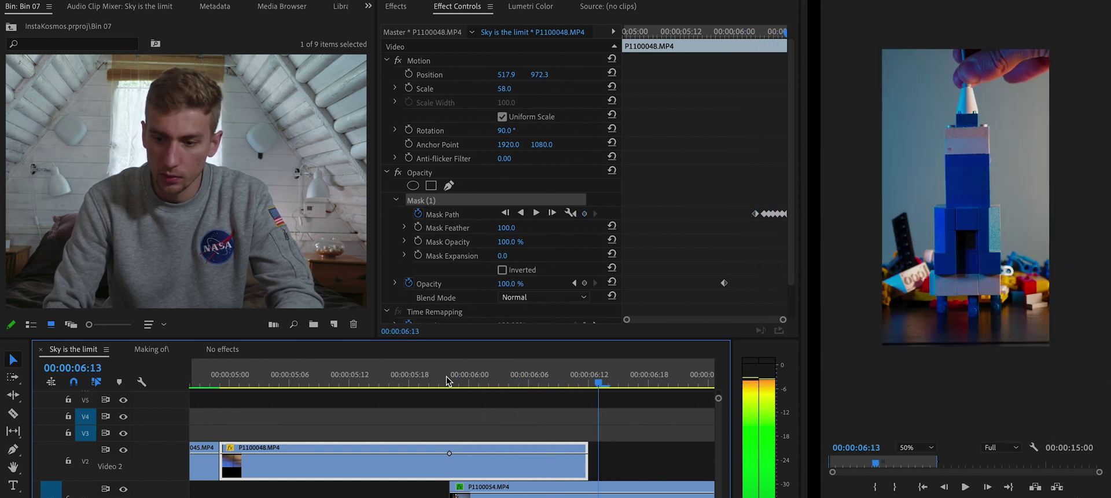
click(293, 379)
key(space)
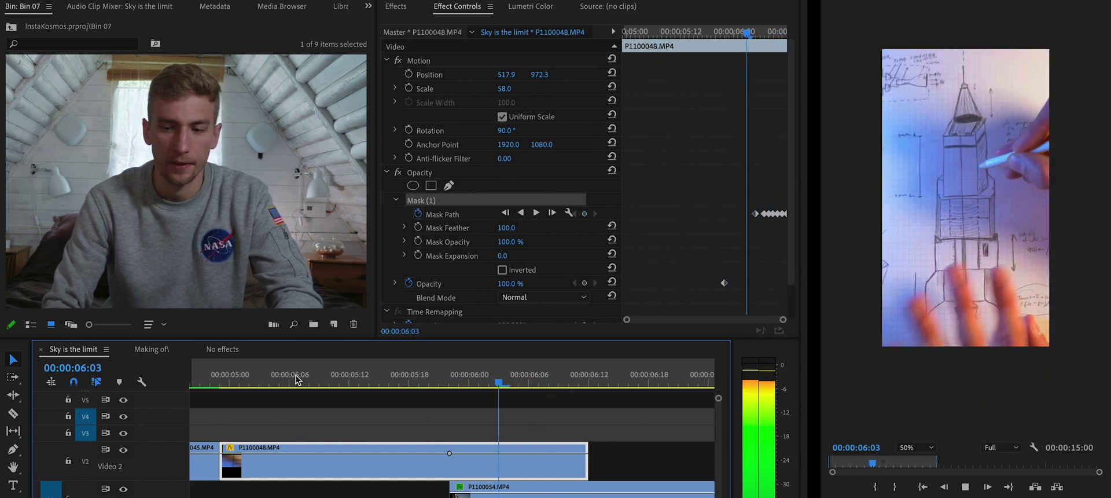
key(space)
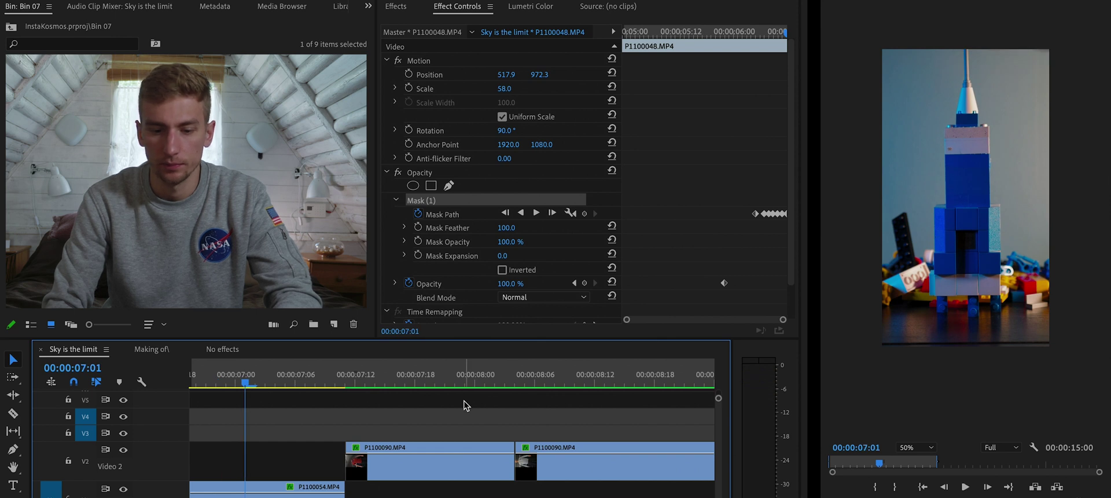
Step: Clear the clip selection and play through the cut from P1100054.MP4 to P1100090.MP4 to review the next transition
key(backslash)
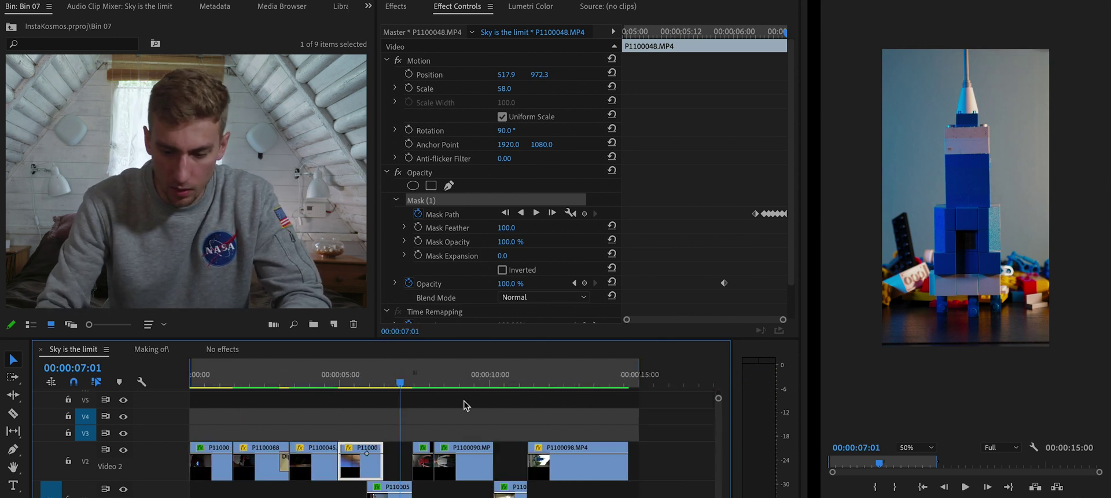
key(space)
key(space)
key(backslash)
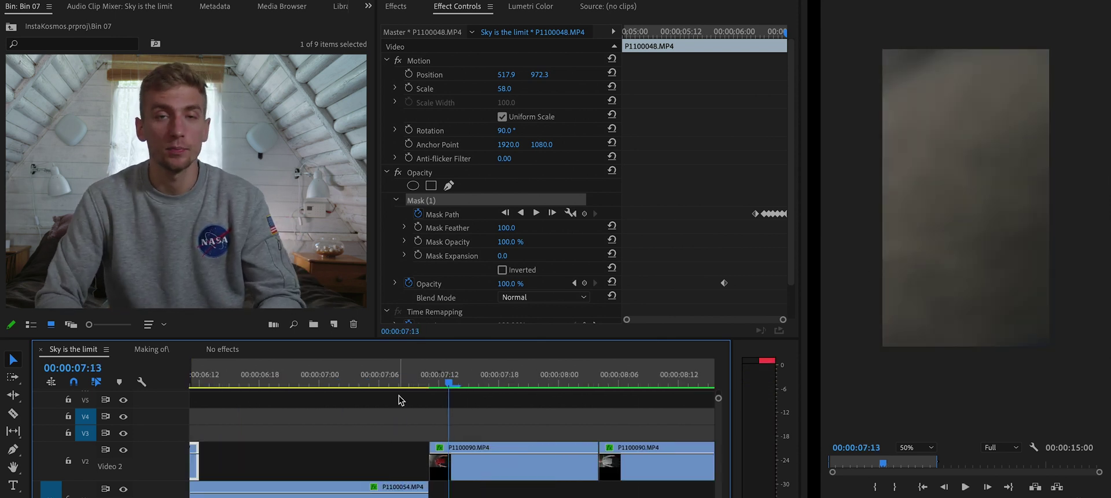
click(398, 395)
click(286, 381)
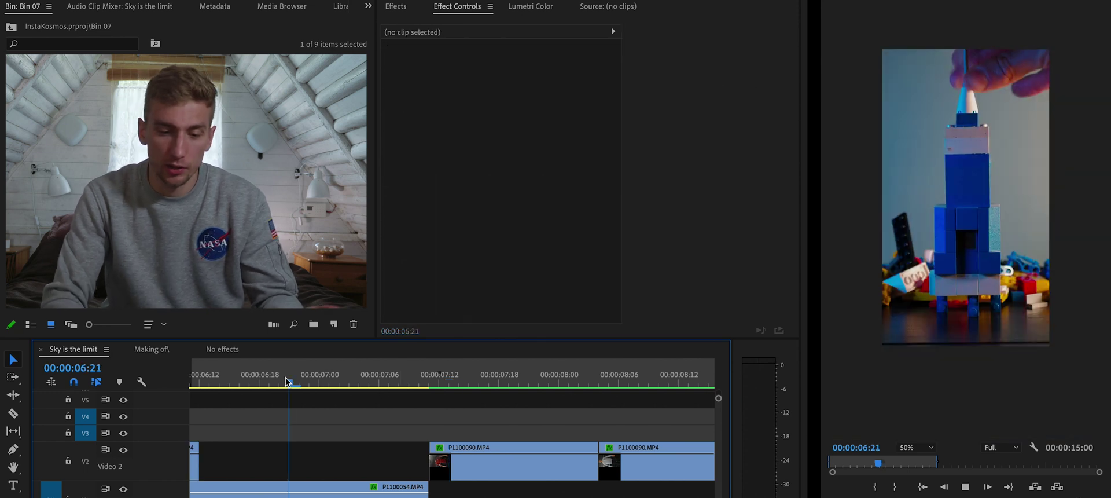
key(space)
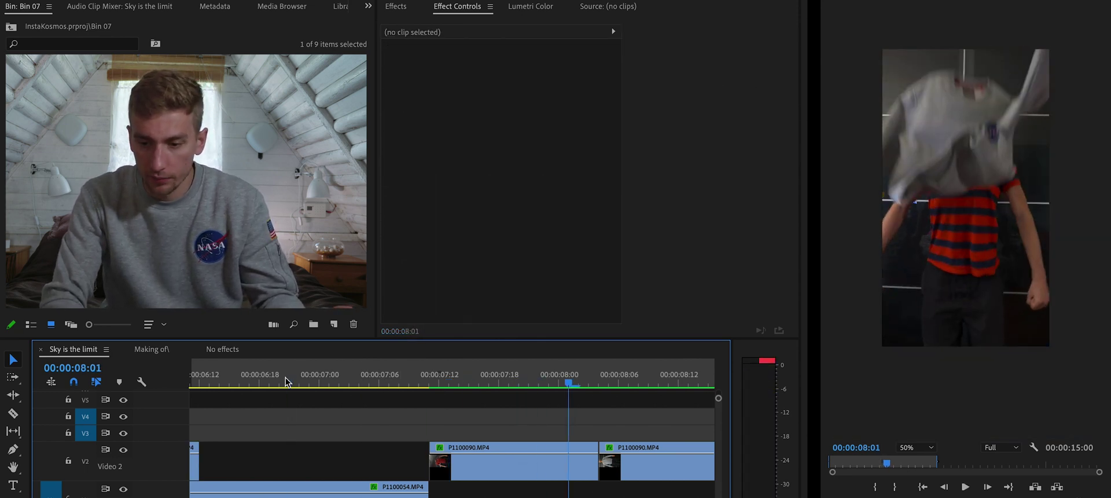
Step: Place the first P1100090.MP4 clip on P1100054.MP4's track and join the two with a Cross Dissolve shortened to a few frames
click(397, 377)
key(space)
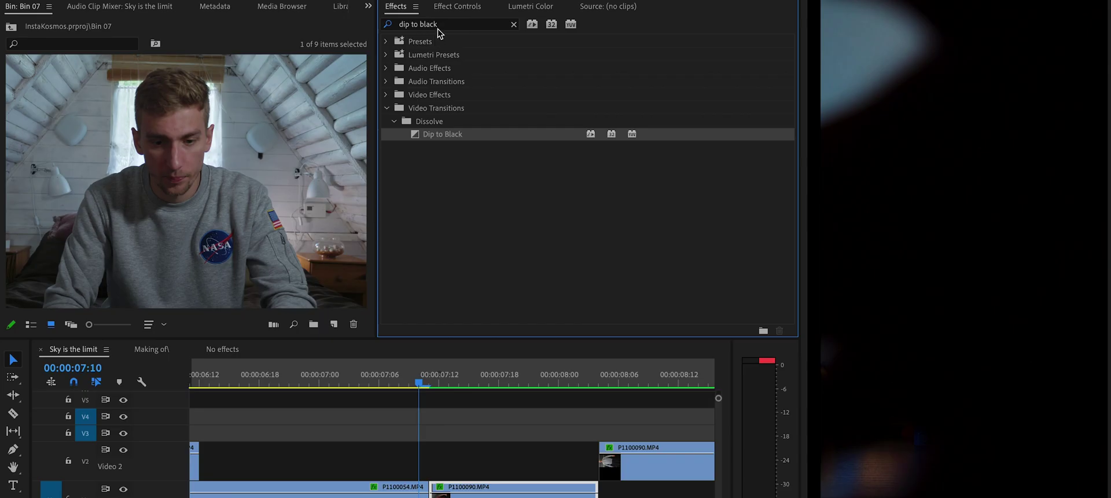
click(436, 26)
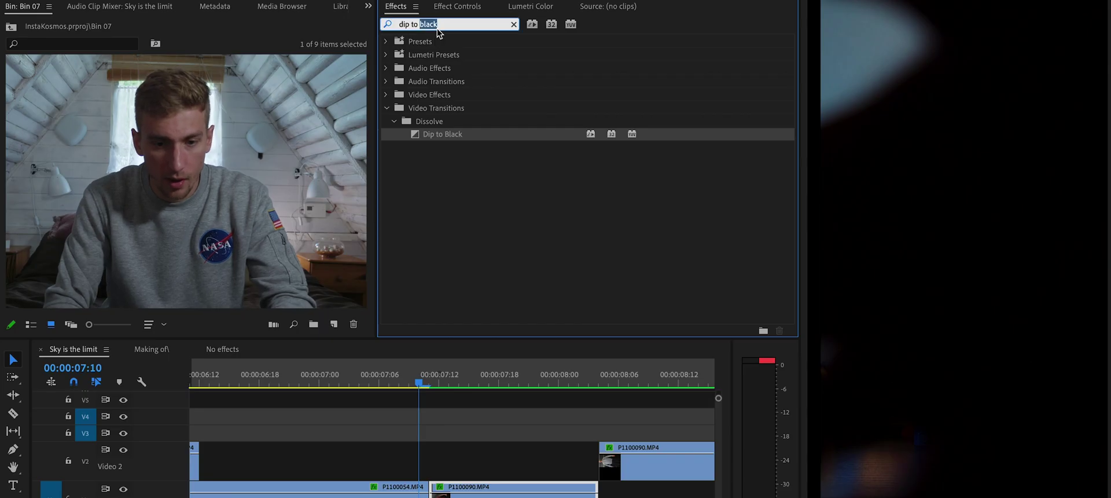
text(cross dis)
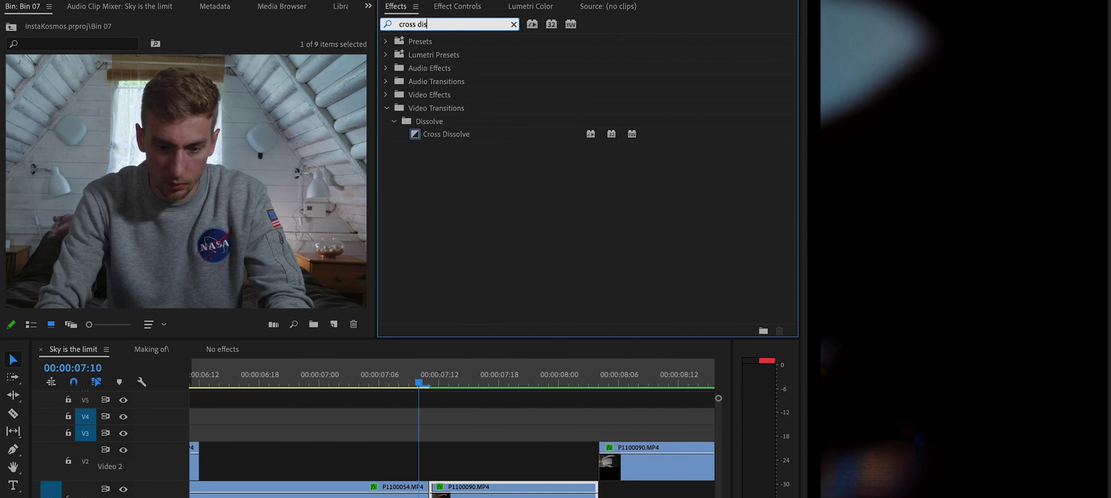
drag(435, 133, 429, 492)
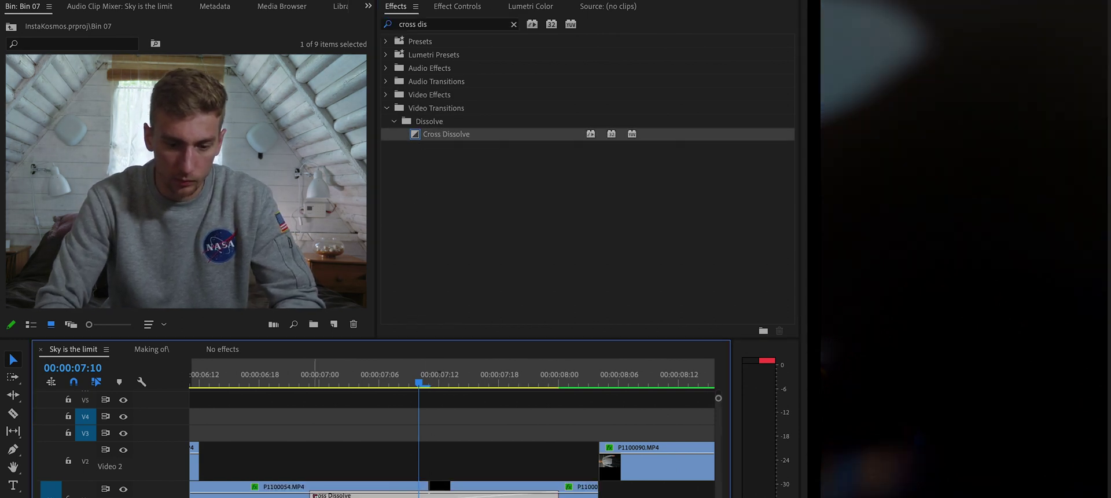
click(422, 494)
click(373, 375)
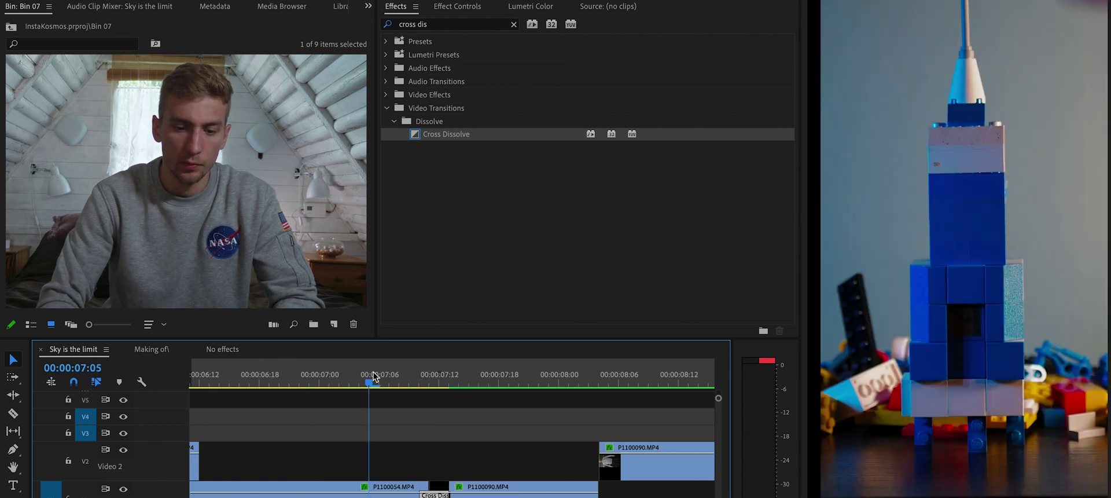
key(space)
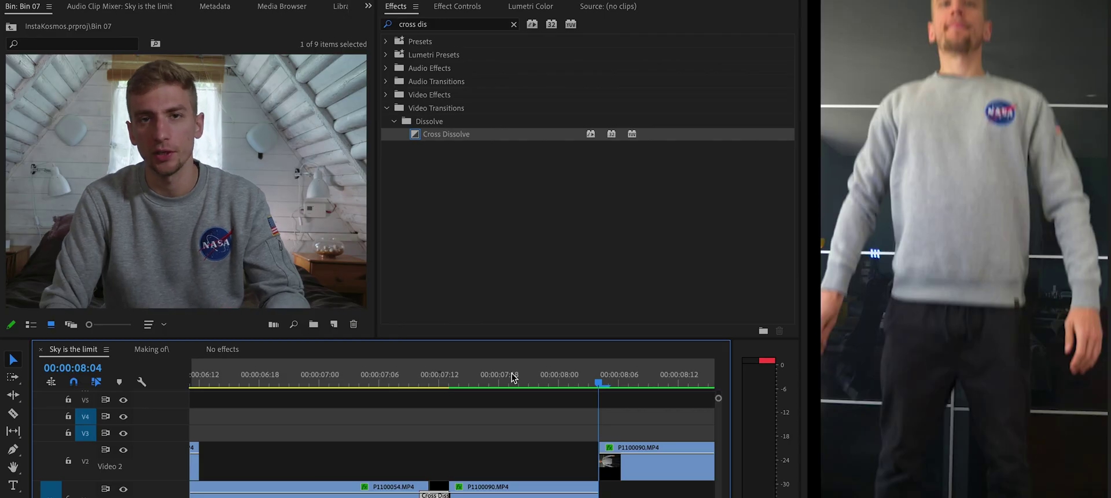
Step: Compare the frames at 00:00:08:03 and 00:00:08:04, either side of the cut between the two P1100090.MP4 clips
scroll(498, 489, down, 2)
key(Left)
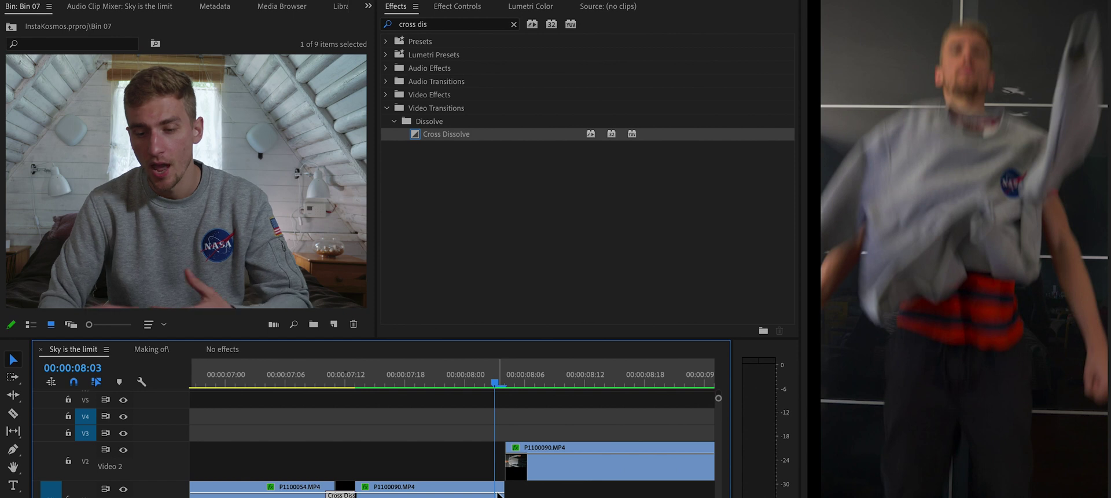
key(Right)
key(Left)
key(Right)
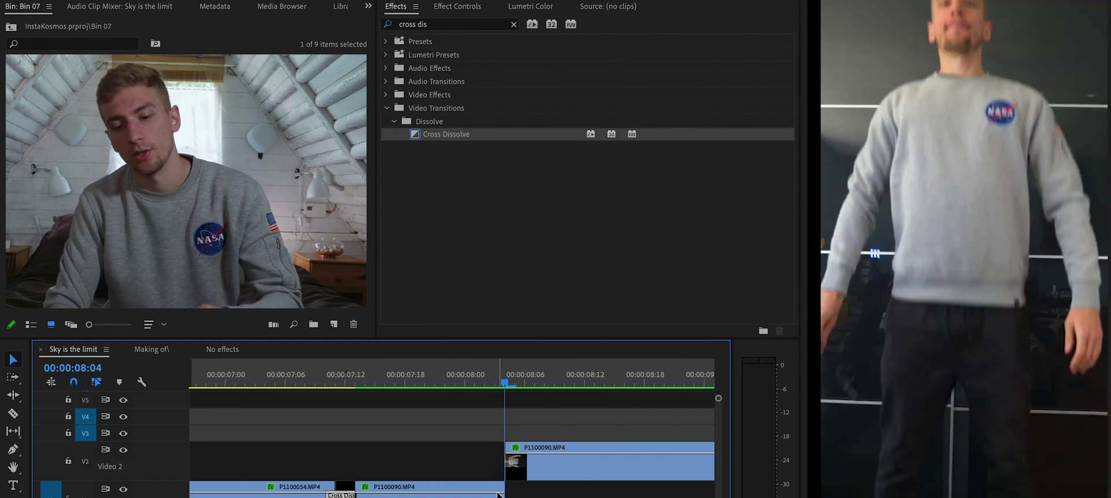
key(Left)
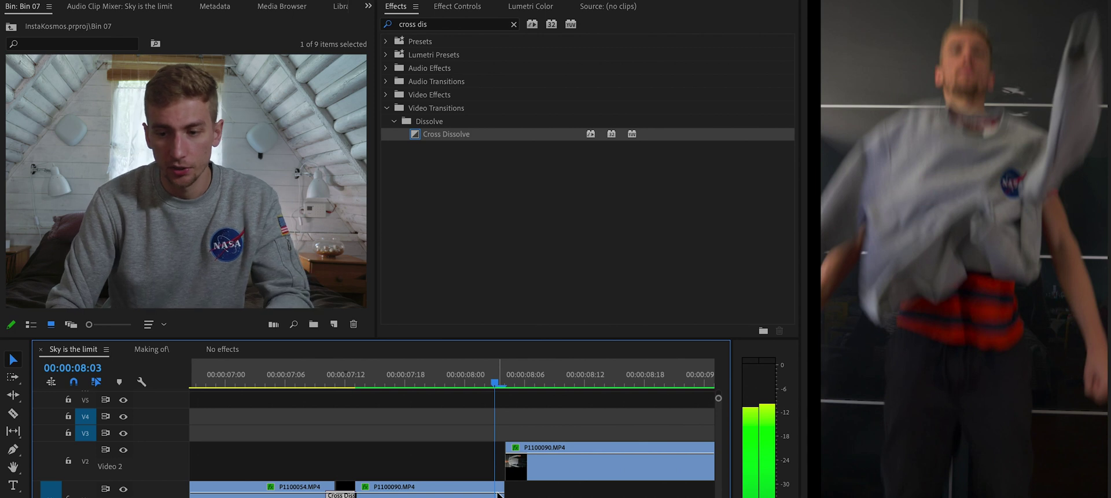
Step: Darken the second P1100090.MP4 clip in Lumetri Color, trying an exposure of -2.0 and settling on -0.4
click(565, 471)
click(531, 6)
key(Right)
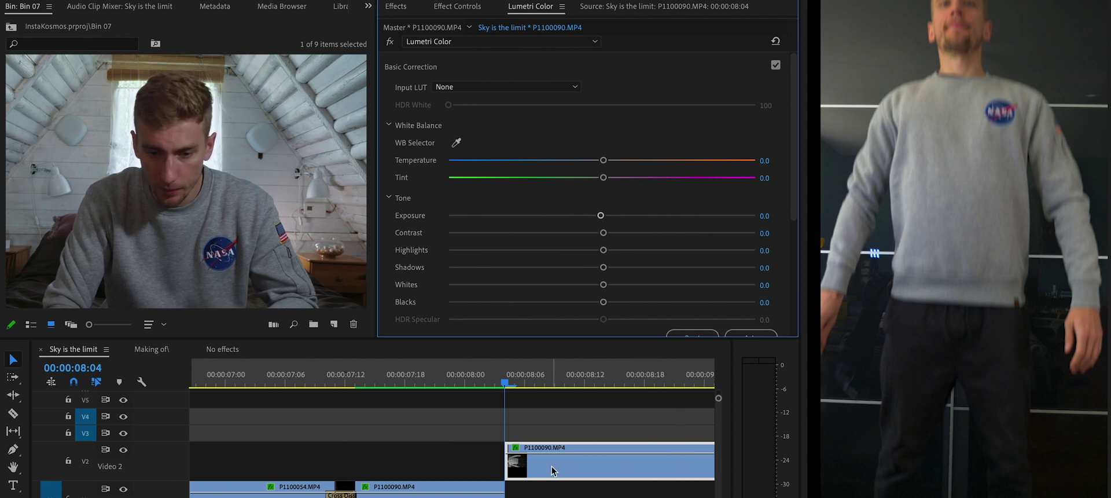
click(764, 215)
text(-2)
key(Return)
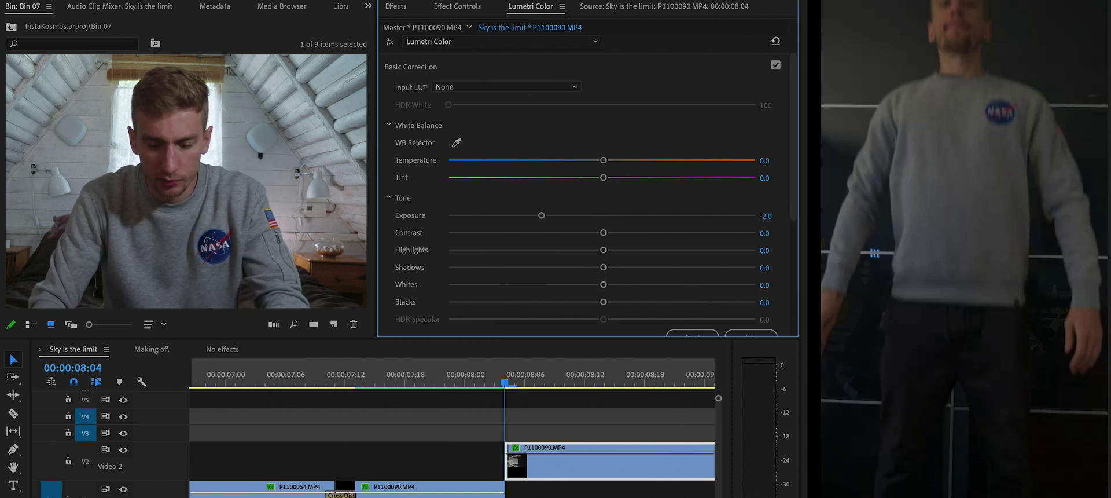
click(765, 216)
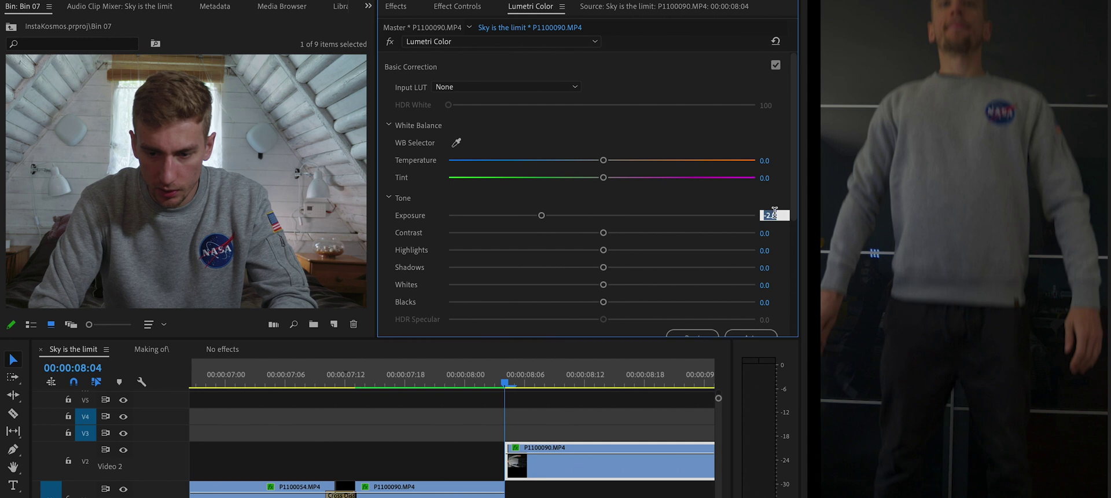
text(-0.4)
key(Return)
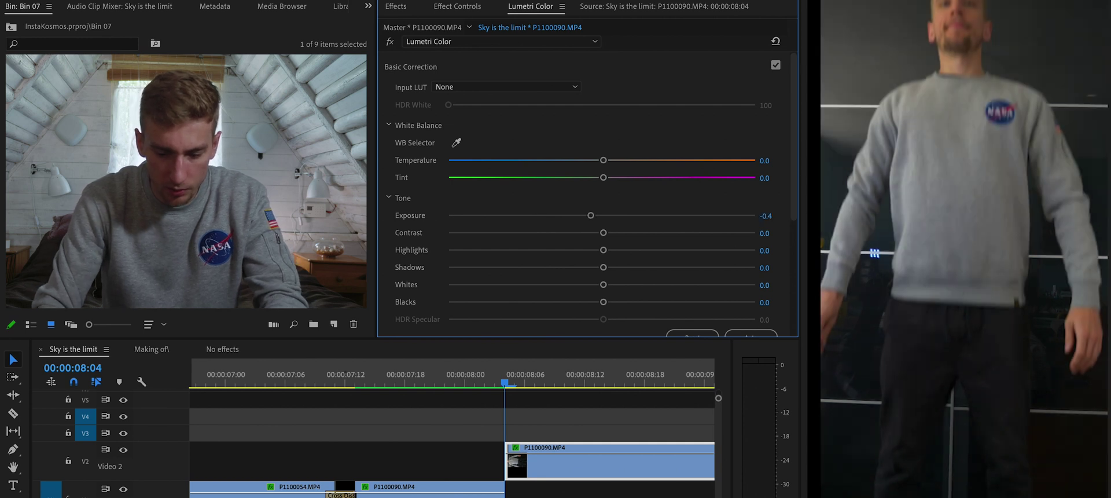
Step: Play through the exposure-matched cut and the following clips, and return to 00:00:09:22 near the end of the second P1100090.MP4 clip
key(Left)
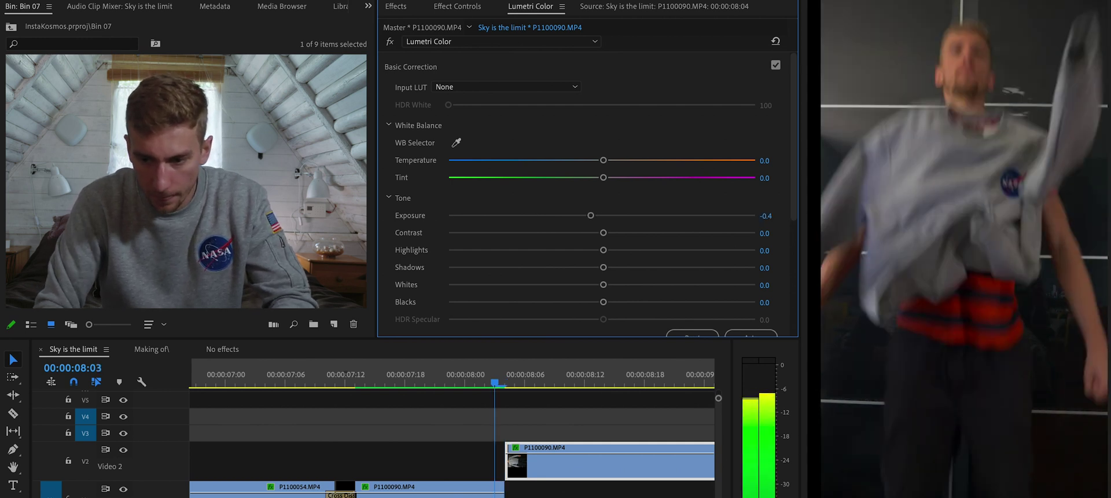
key(space)
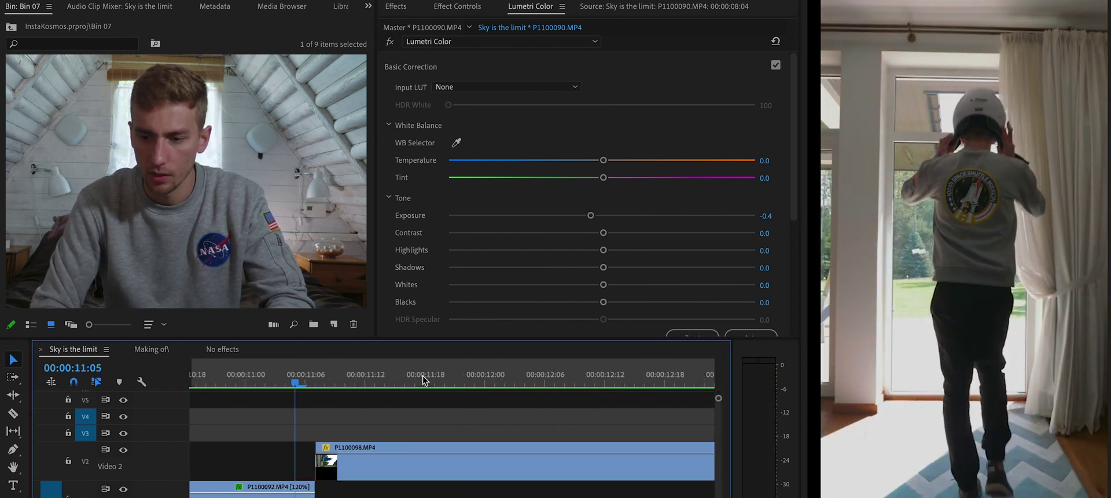
key(space)
key(minus)
click(333, 379)
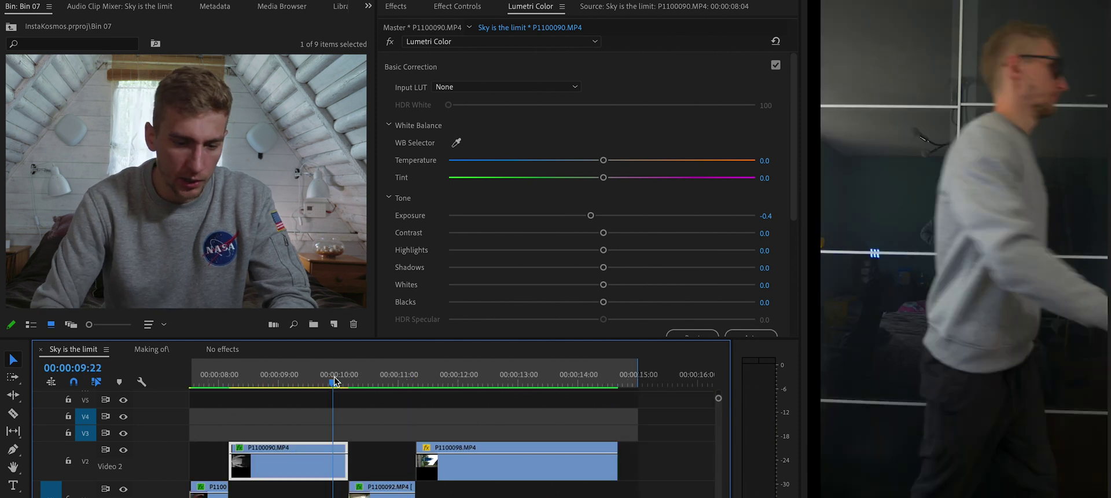